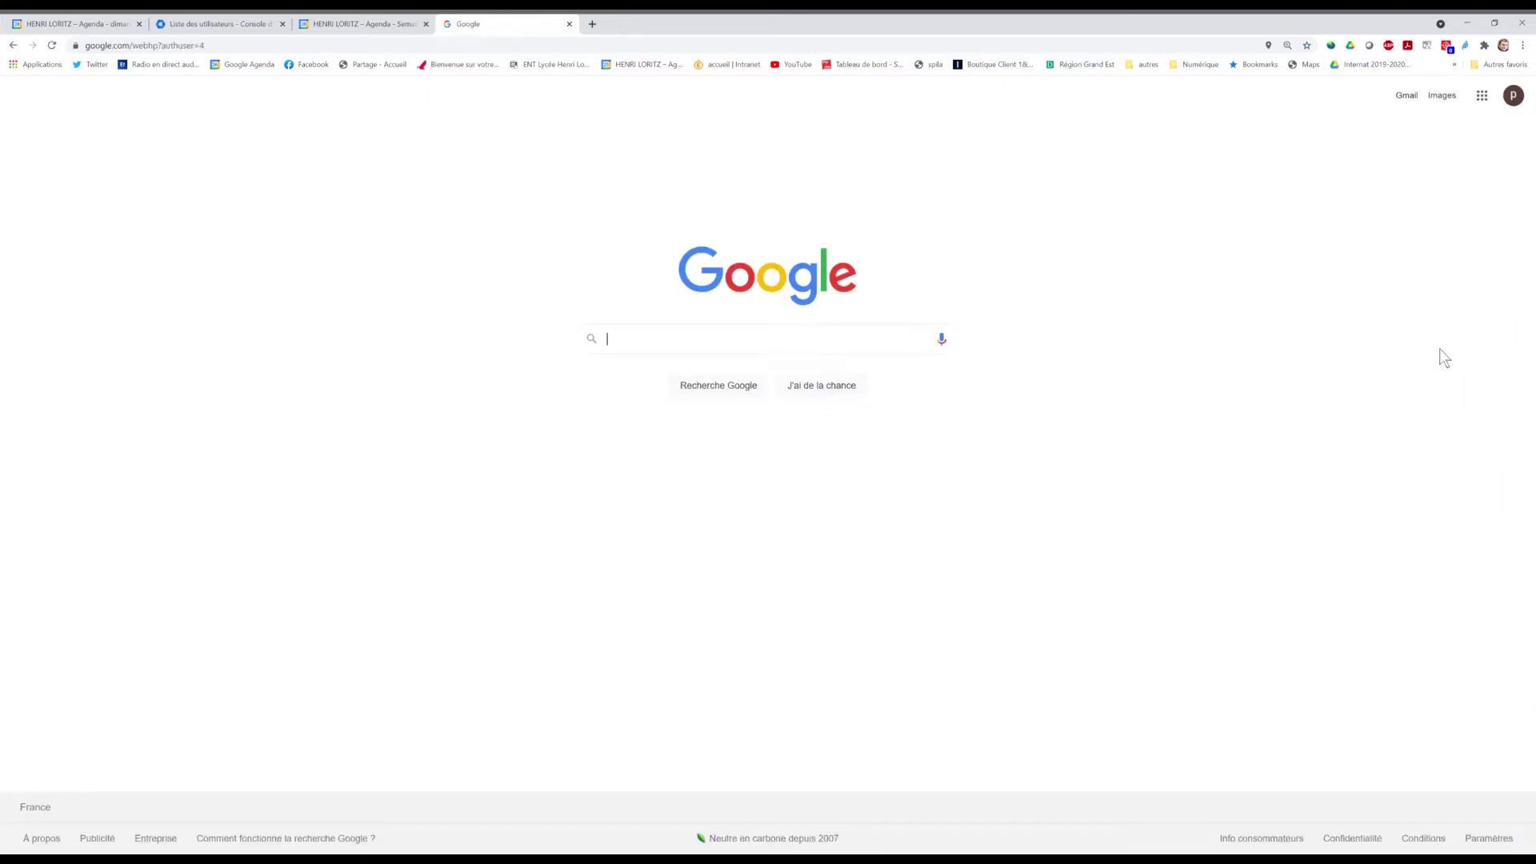
- Open Google Agenda and display Saturday 3 April 2021 in the day view
click(1486, 110)
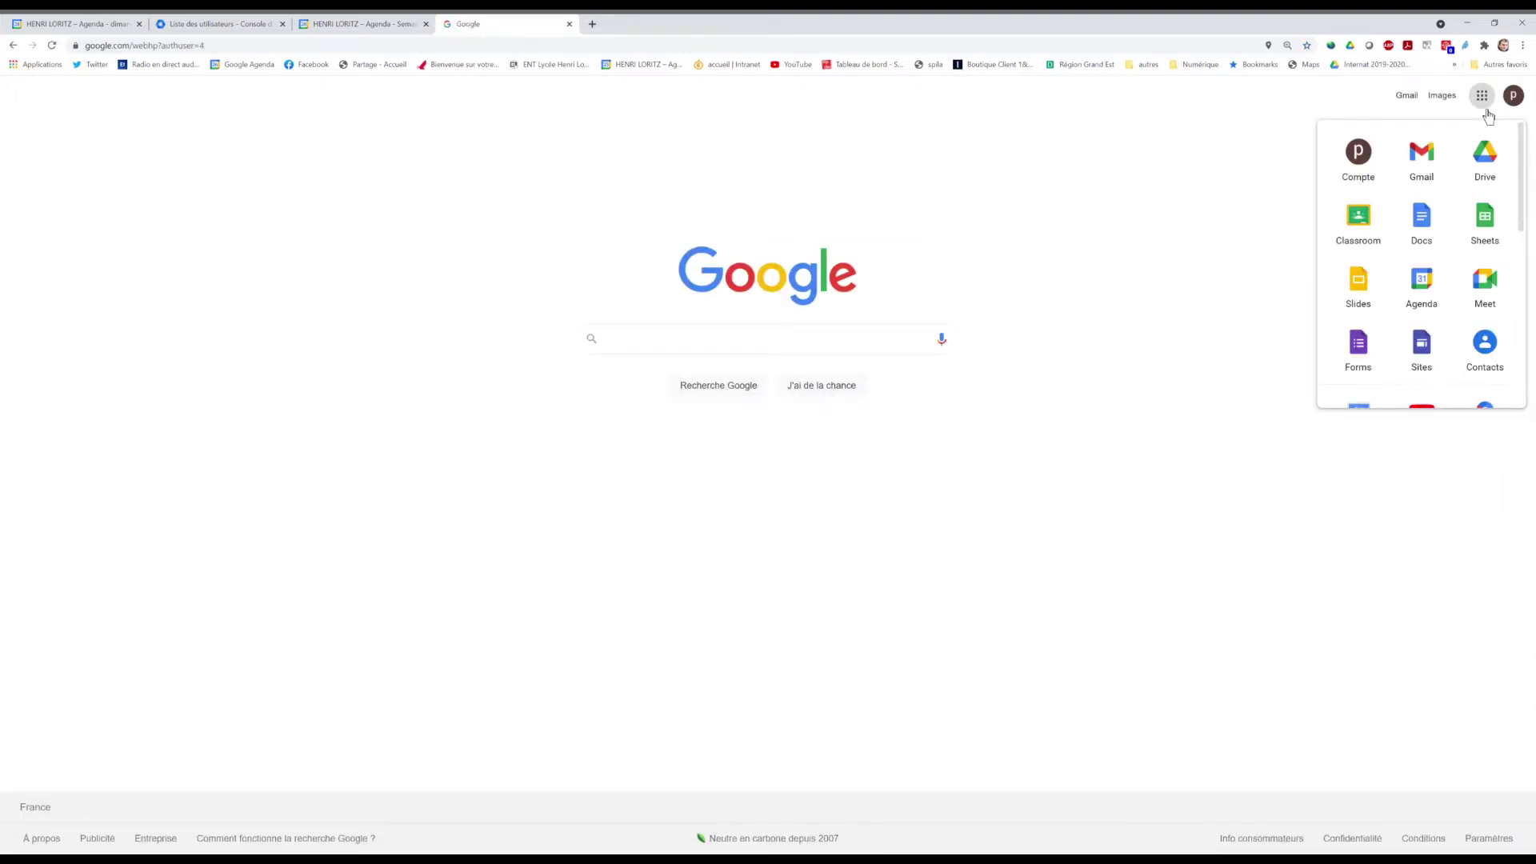
click(1437, 306)
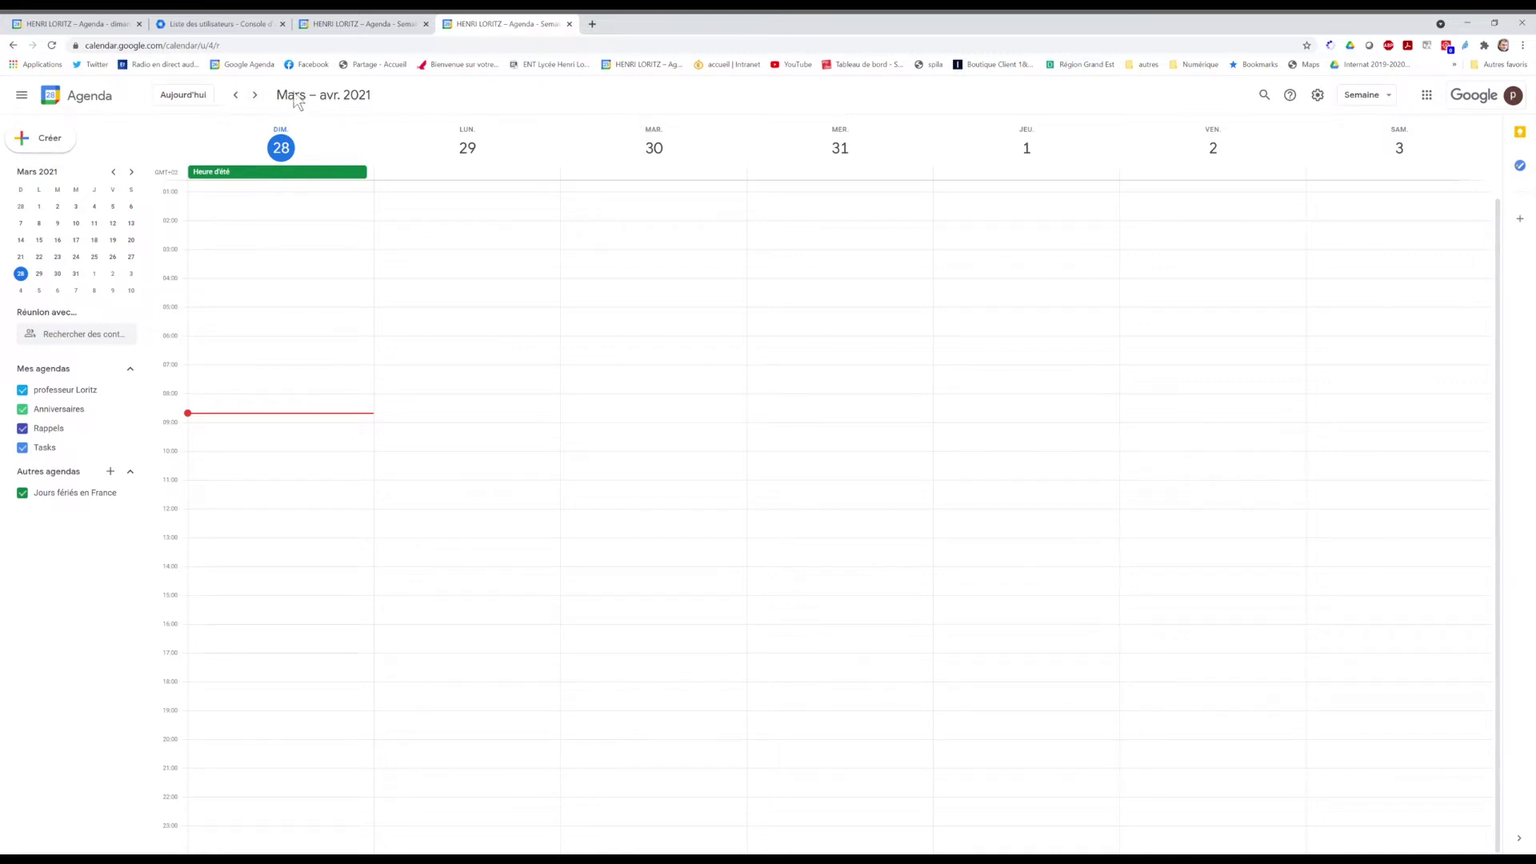
click(1376, 109)
click(1360, 126)
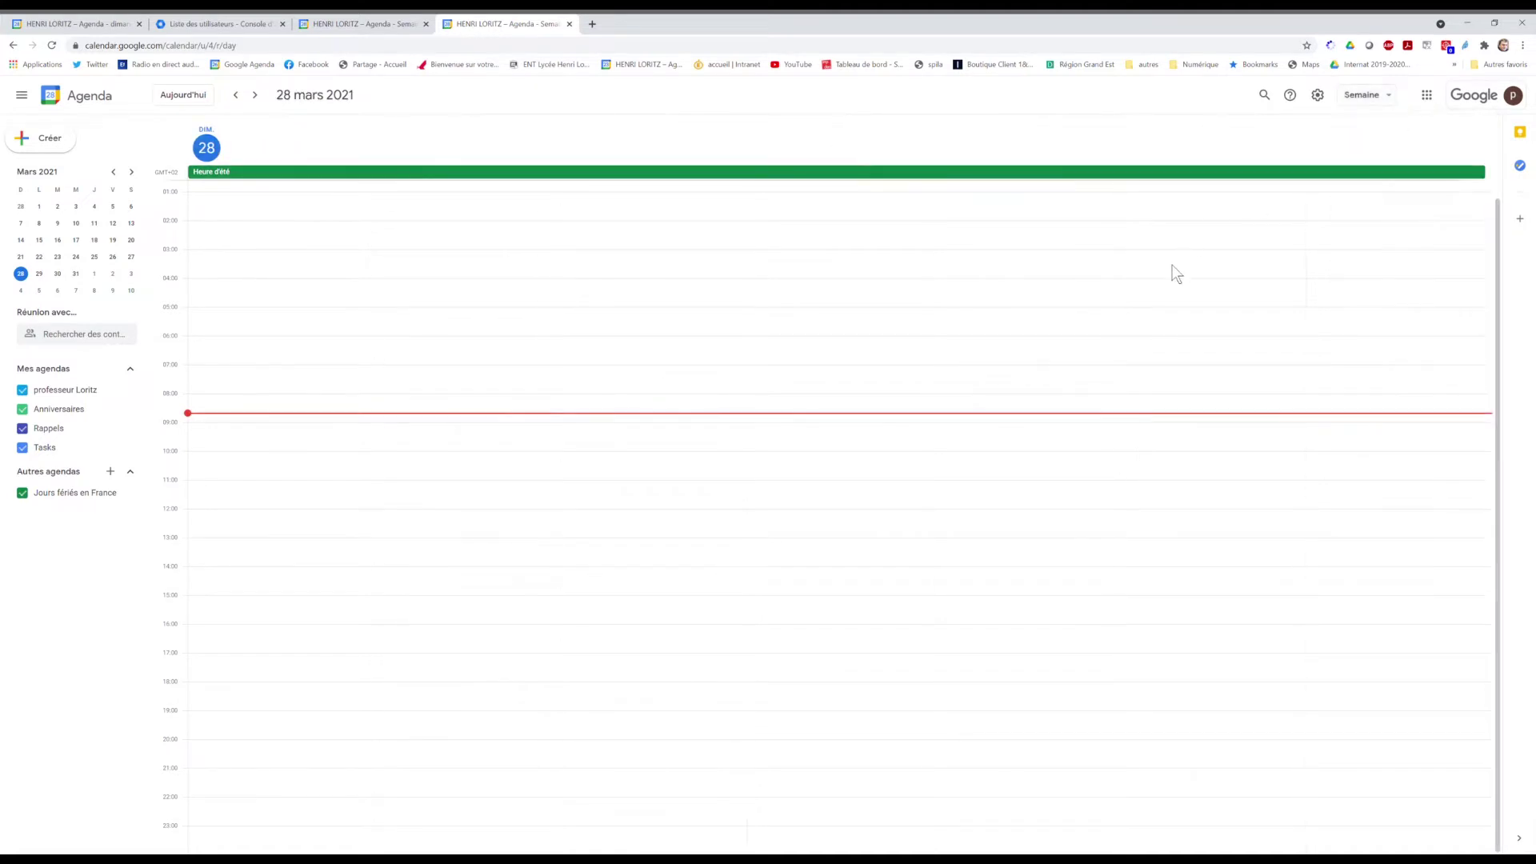
click(264, 106)
click(265, 106)
click(265, 106)
click(264, 107)
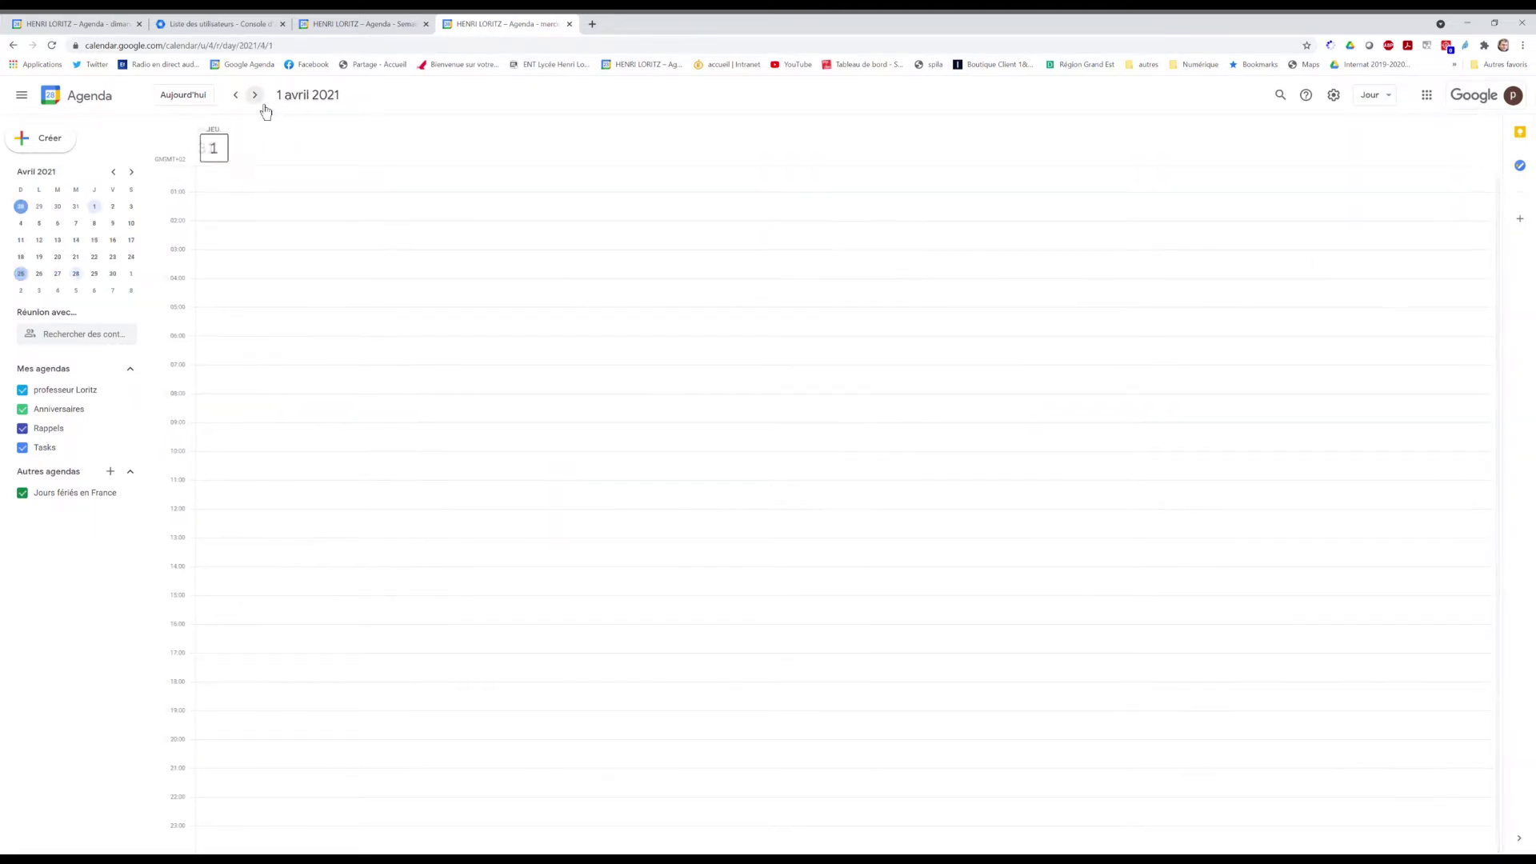
click(265, 106)
click(264, 107)
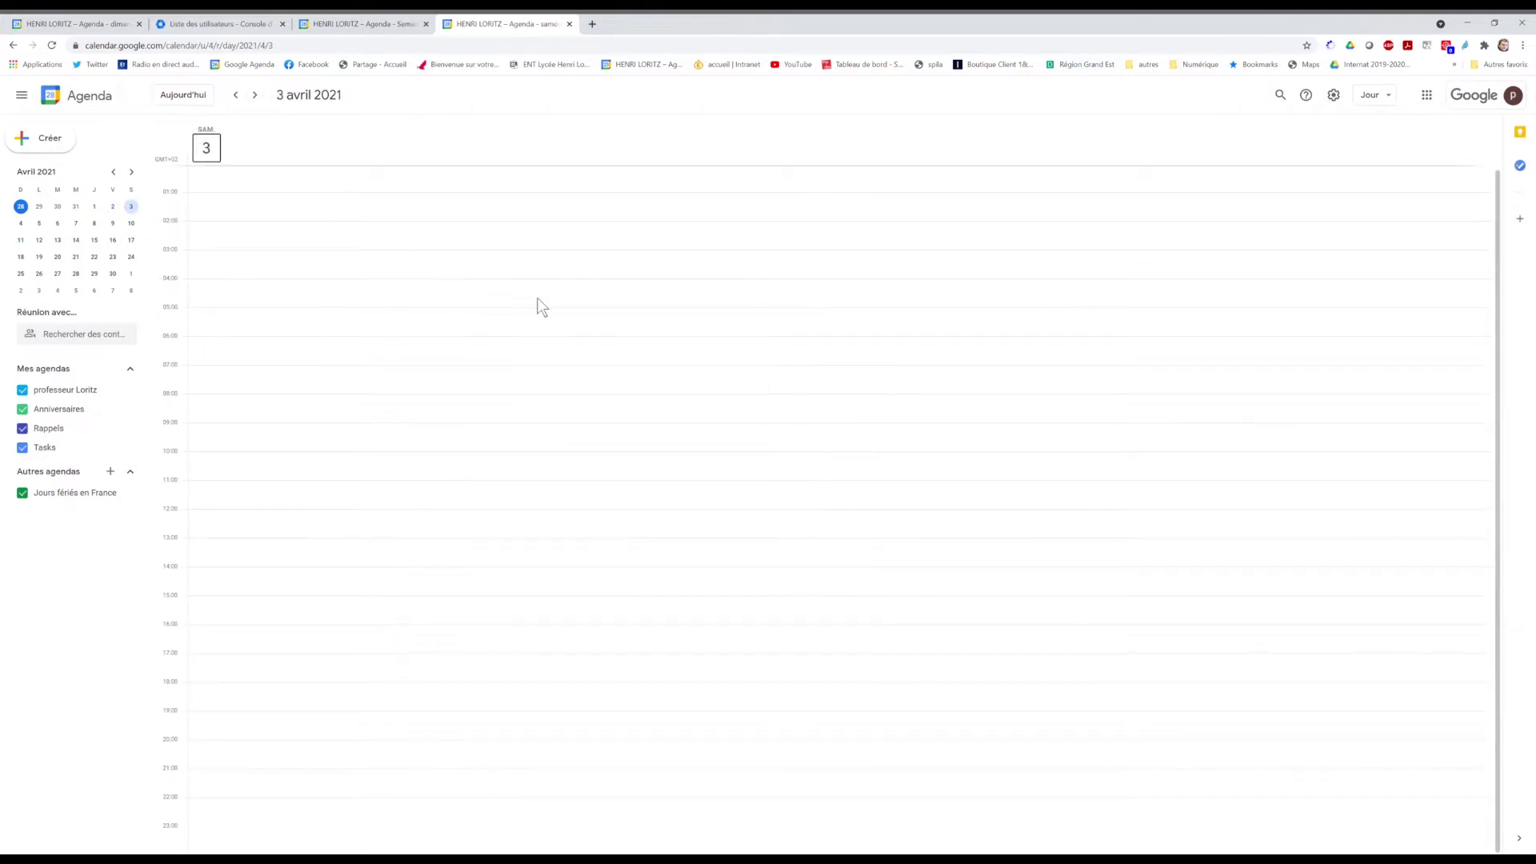
- Create an appointment-slot (Créneaux horaires) entry titled "Réunion Parents professeurs terminale" starting at 08:30 on 3 April 2021
click(507, 421)
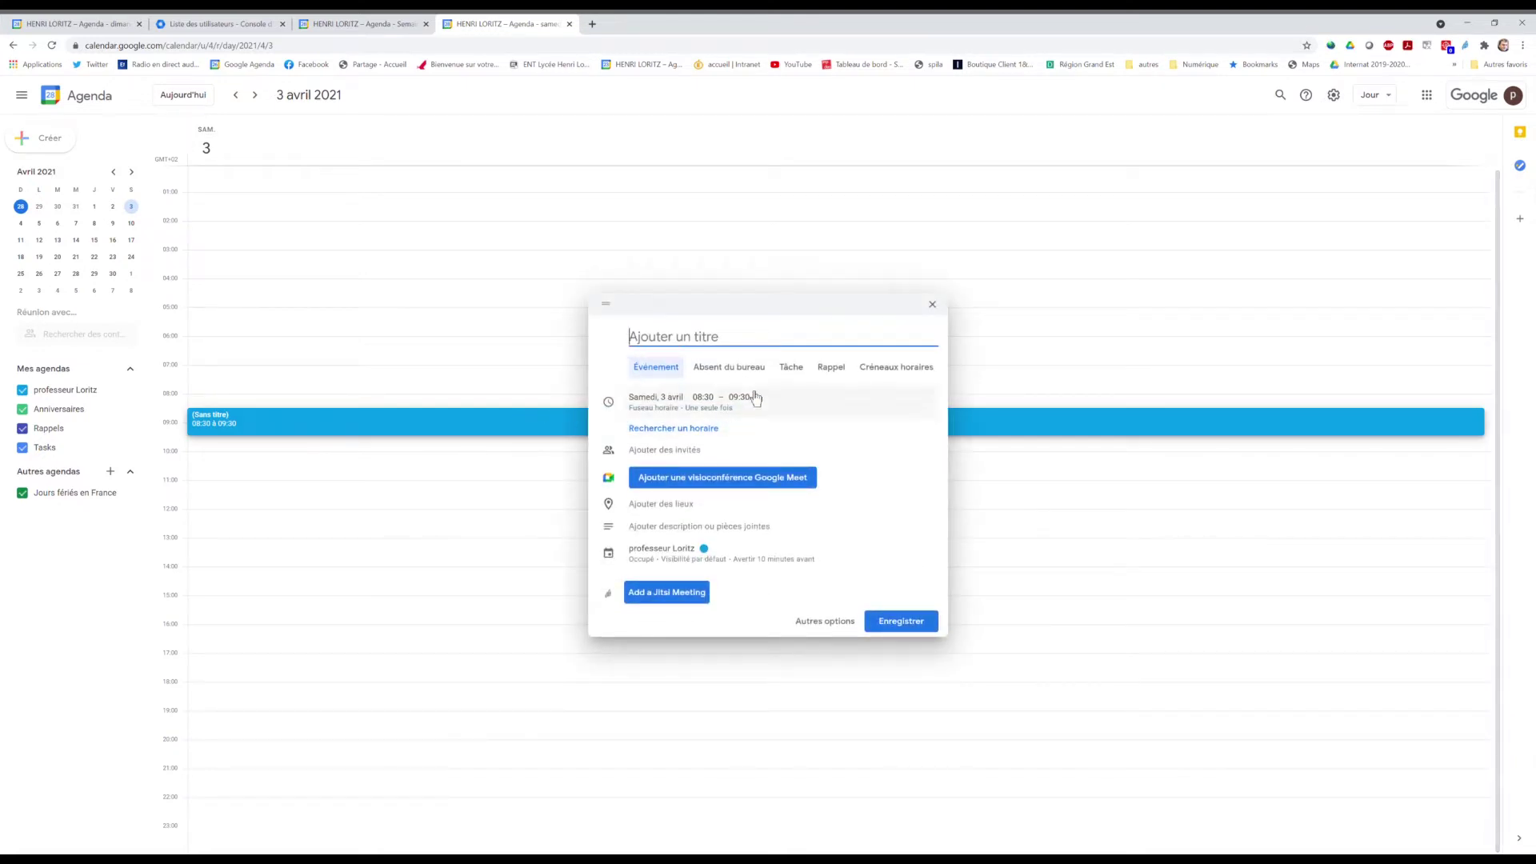
text(Réunion P)
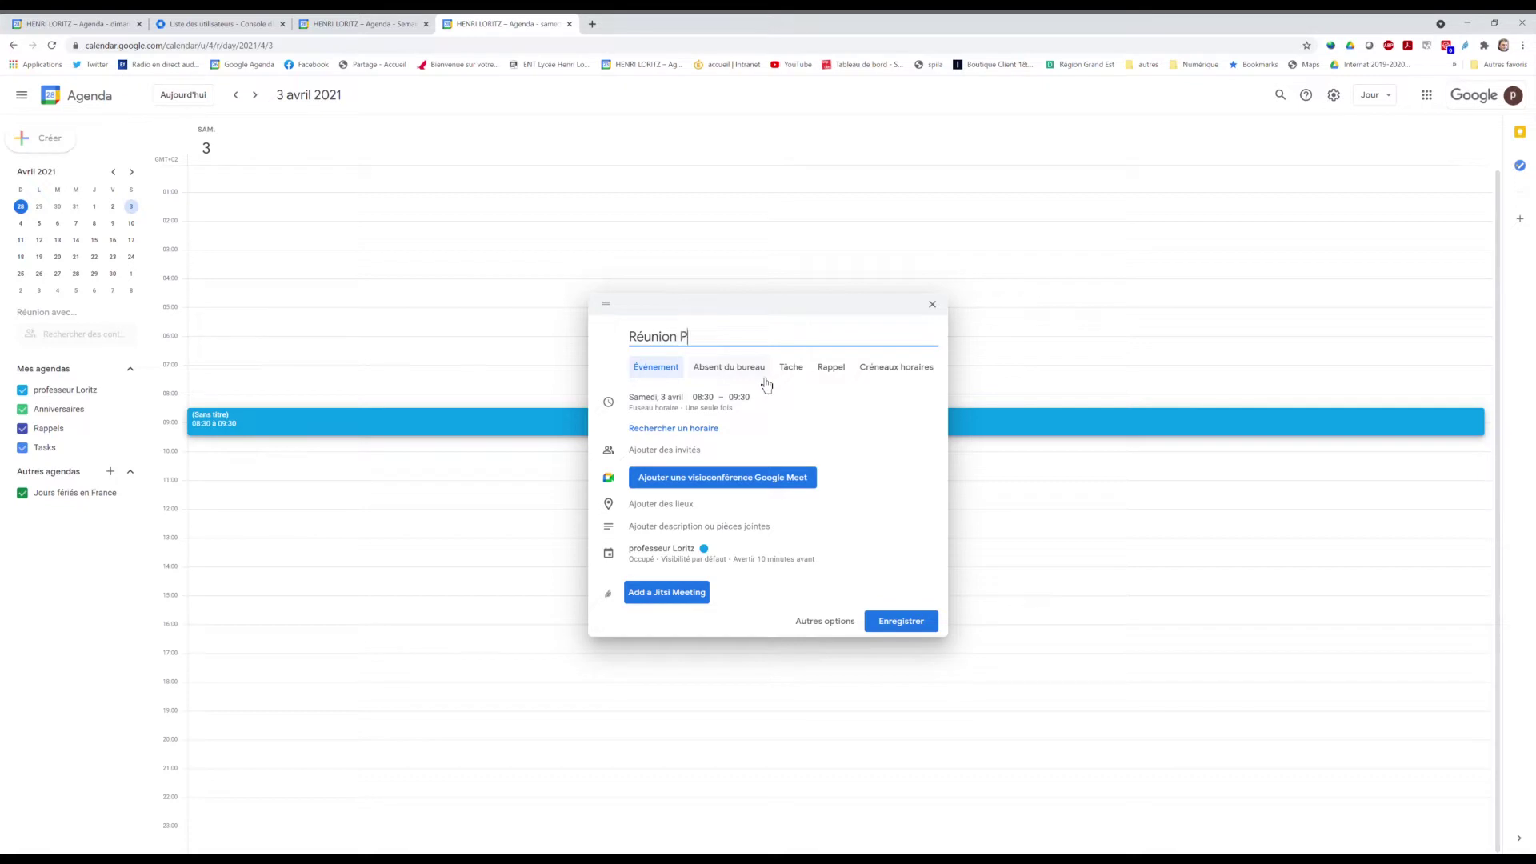
text(arents professeurs terminale)
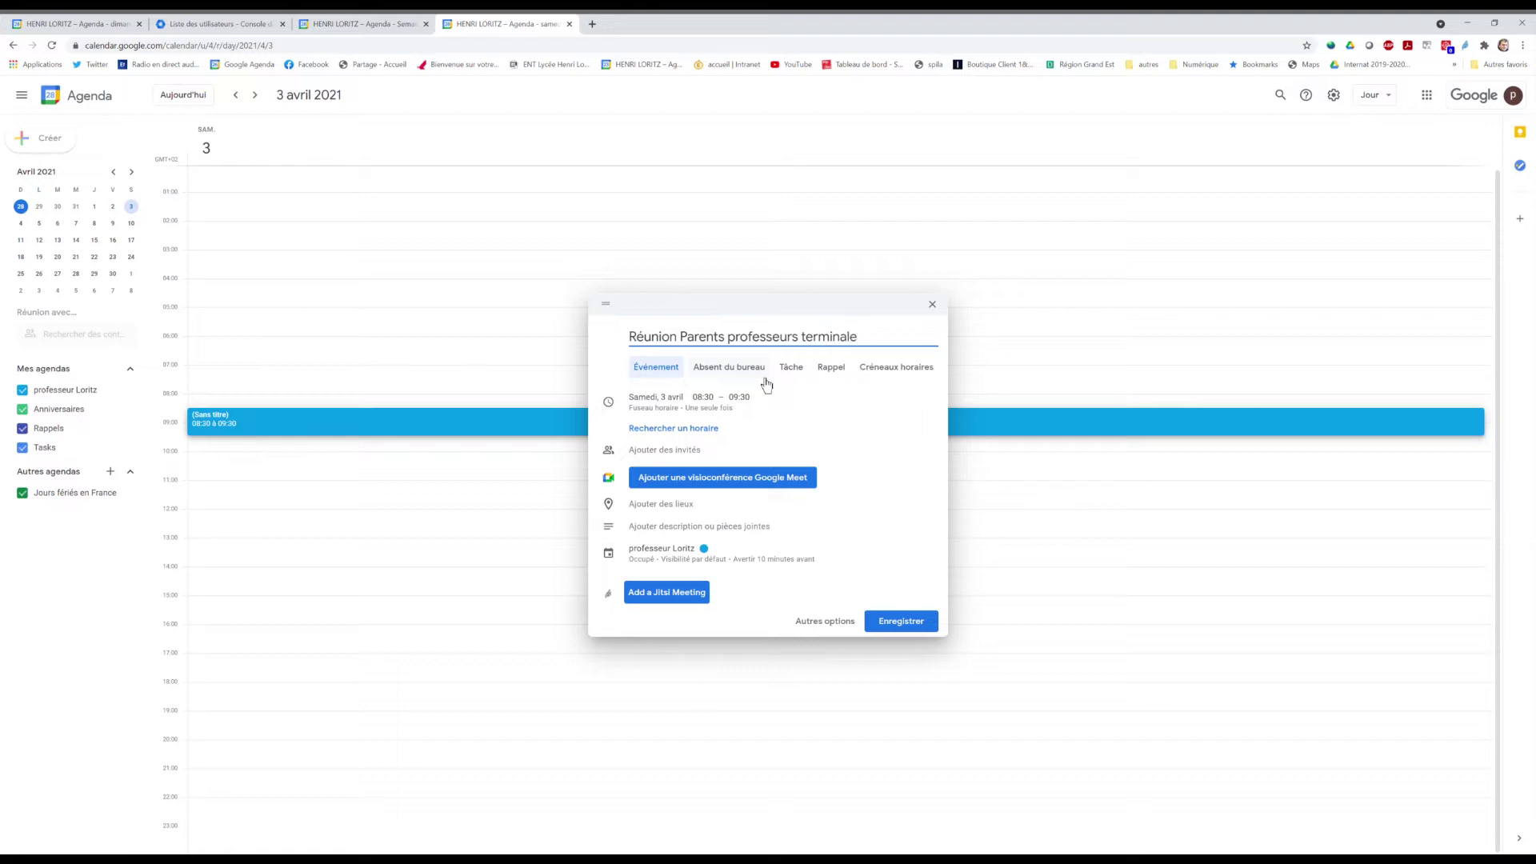
click(891, 377)
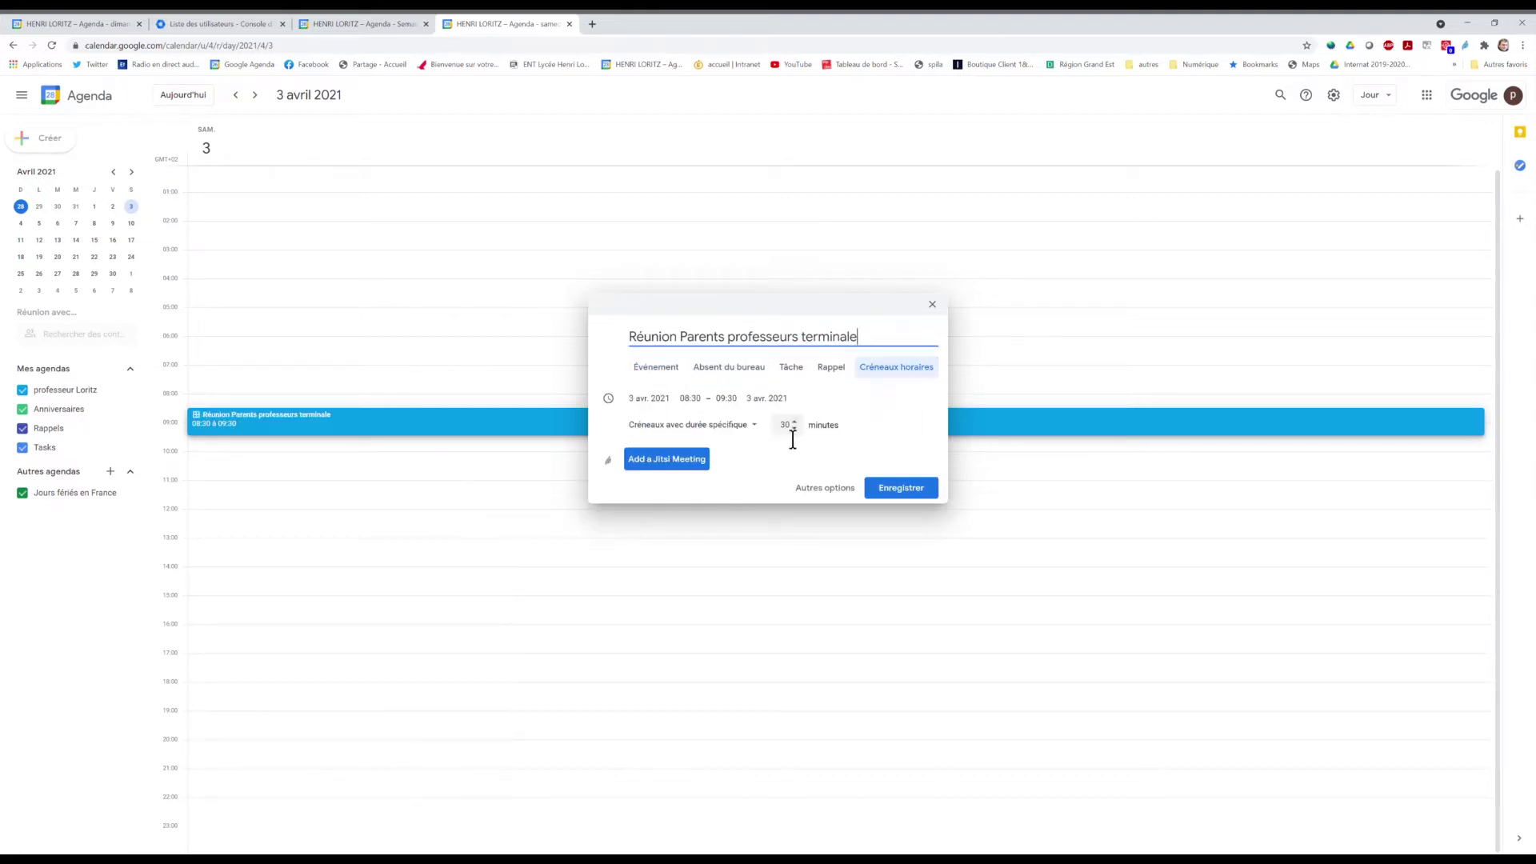
- Set the end time to 12:30 and the slot duration to 10 minutes, and save the entry
click(727, 399)
scroll(744, 480, down, 3)
click(742, 498)
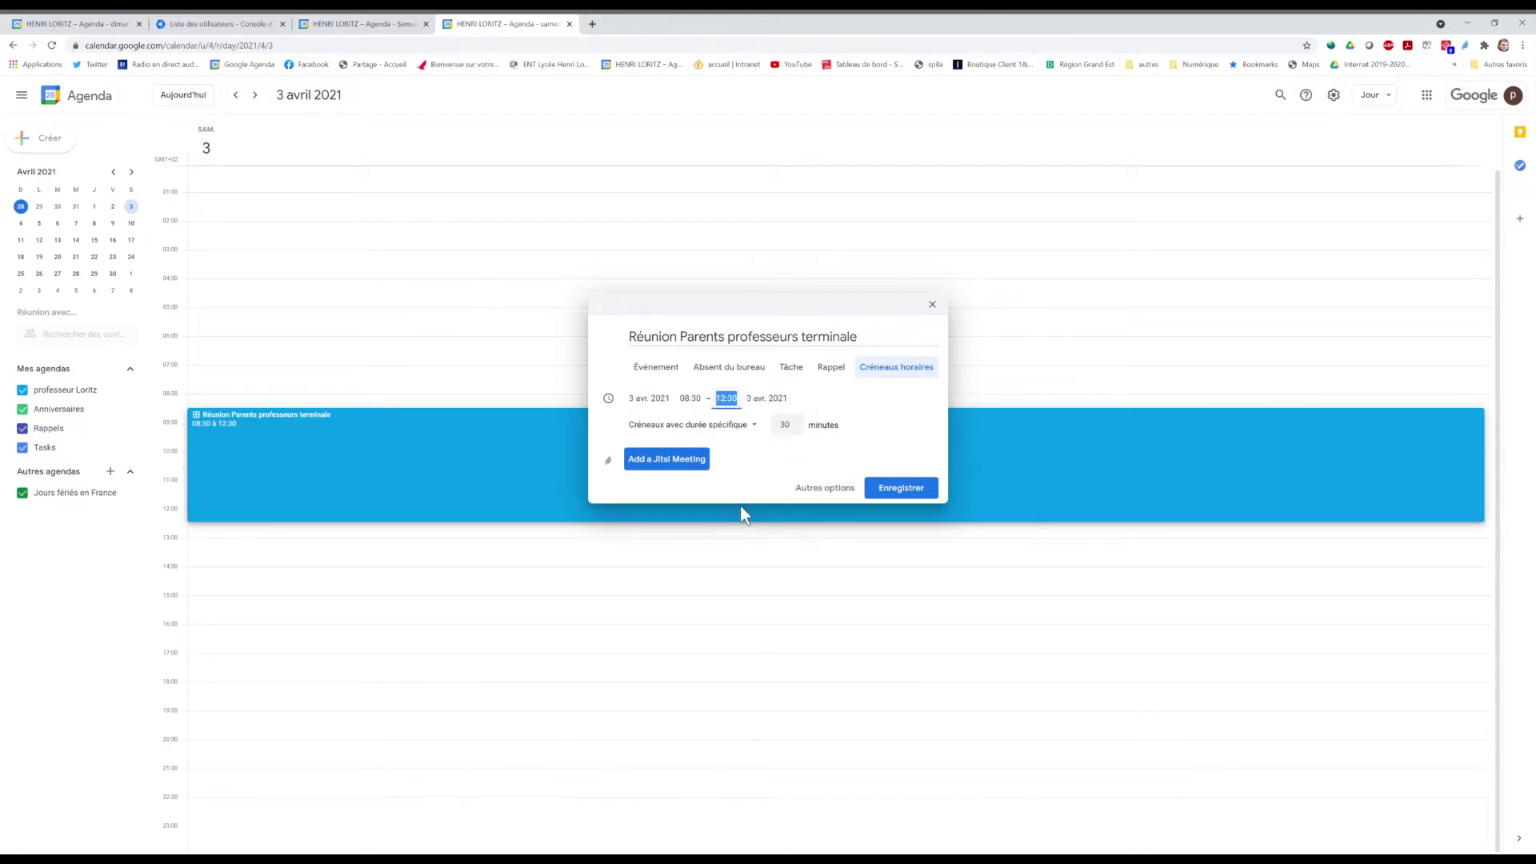
click(792, 439)
click(900, 489)
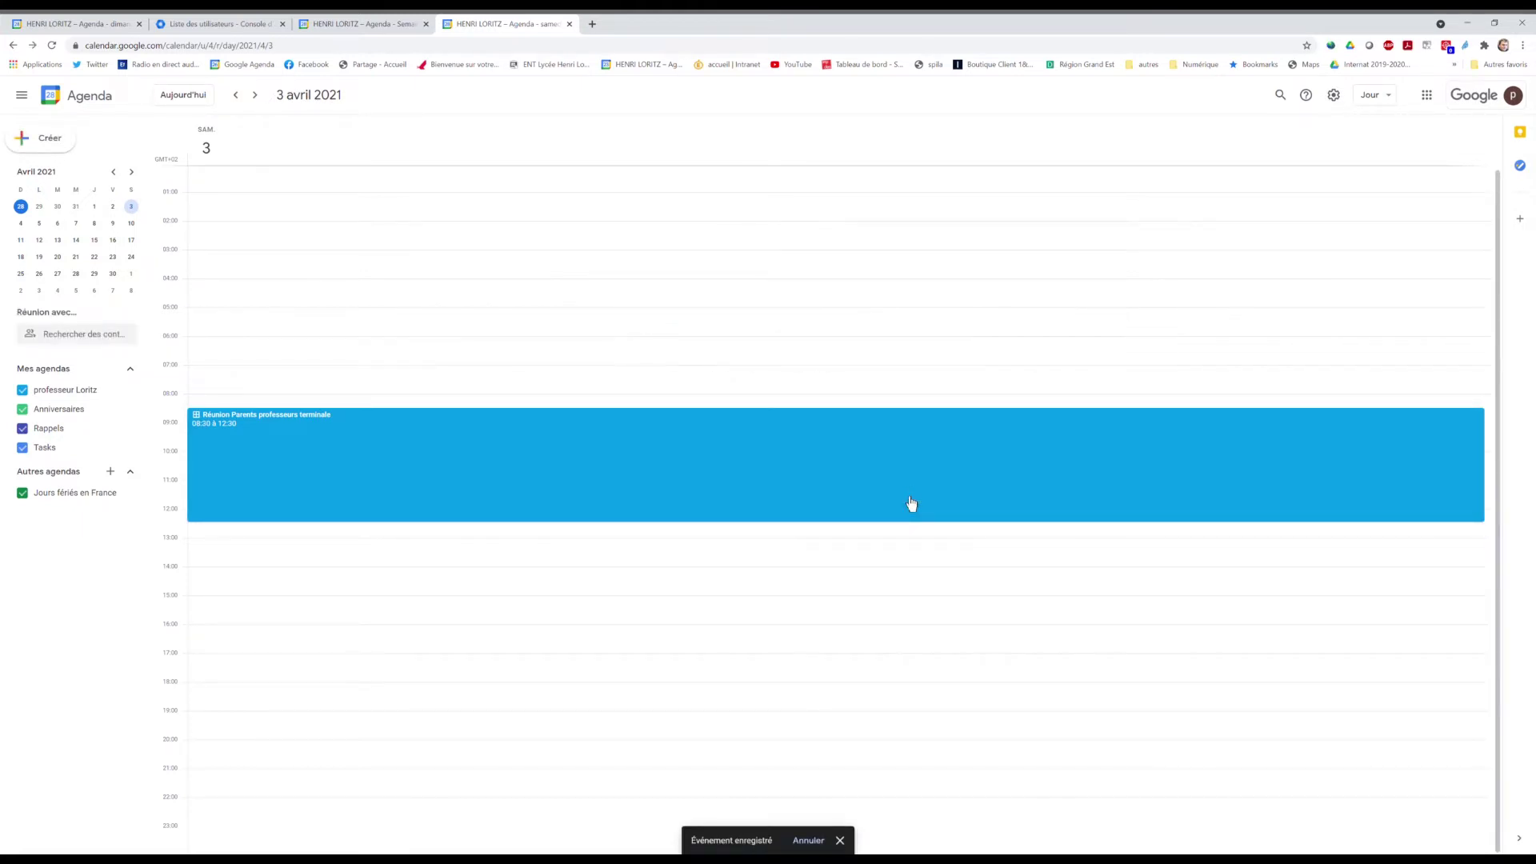
- Add the description "Merci d'indiquer les nom prénom et classe de l'élève" to the 08:30–12:30 meeting entry and save it
click(896, 474)
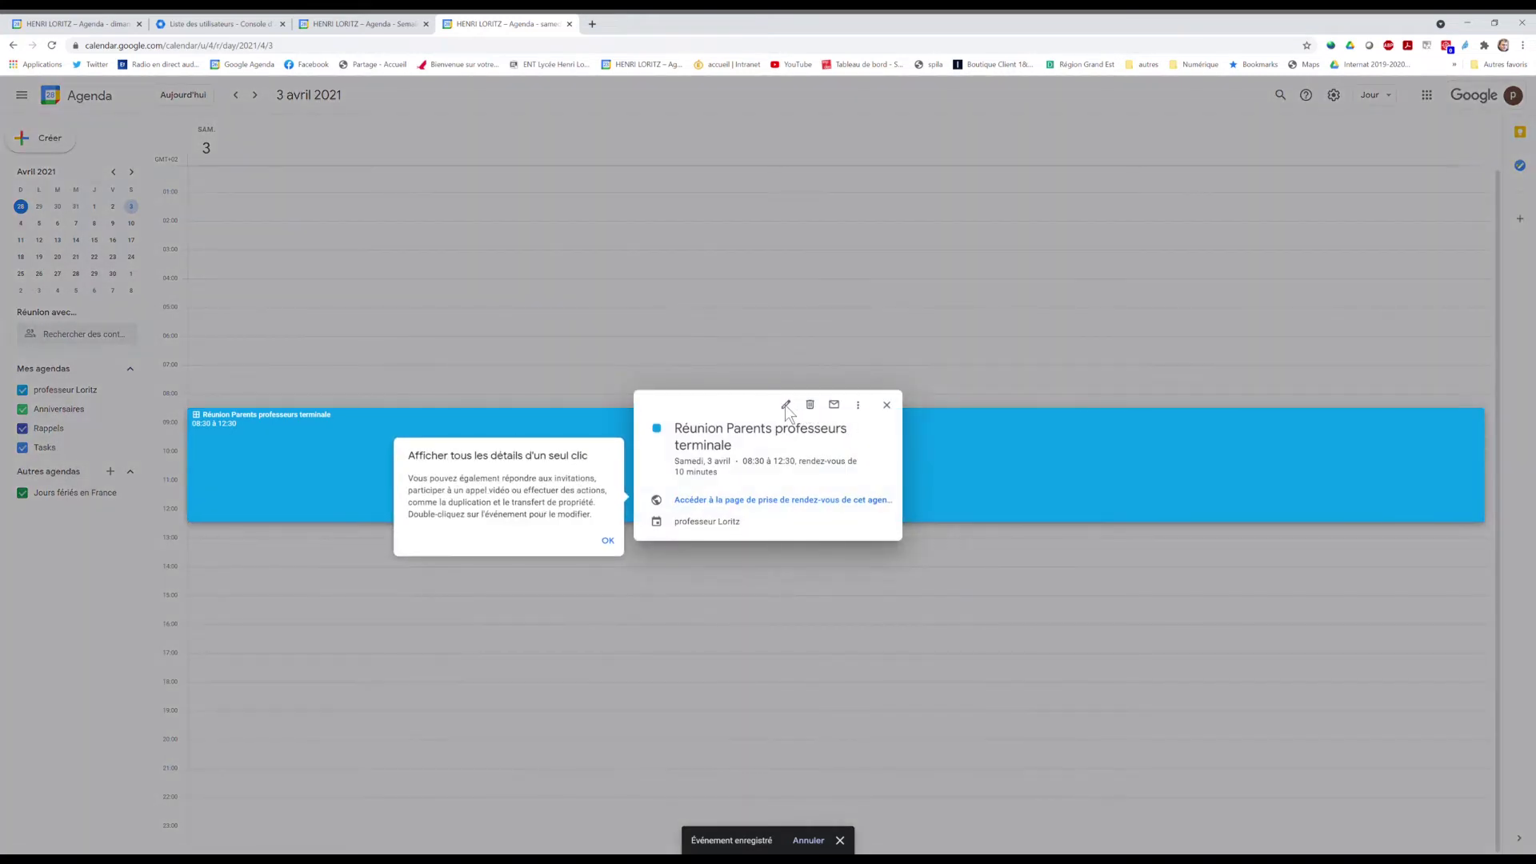
click(608, 541)
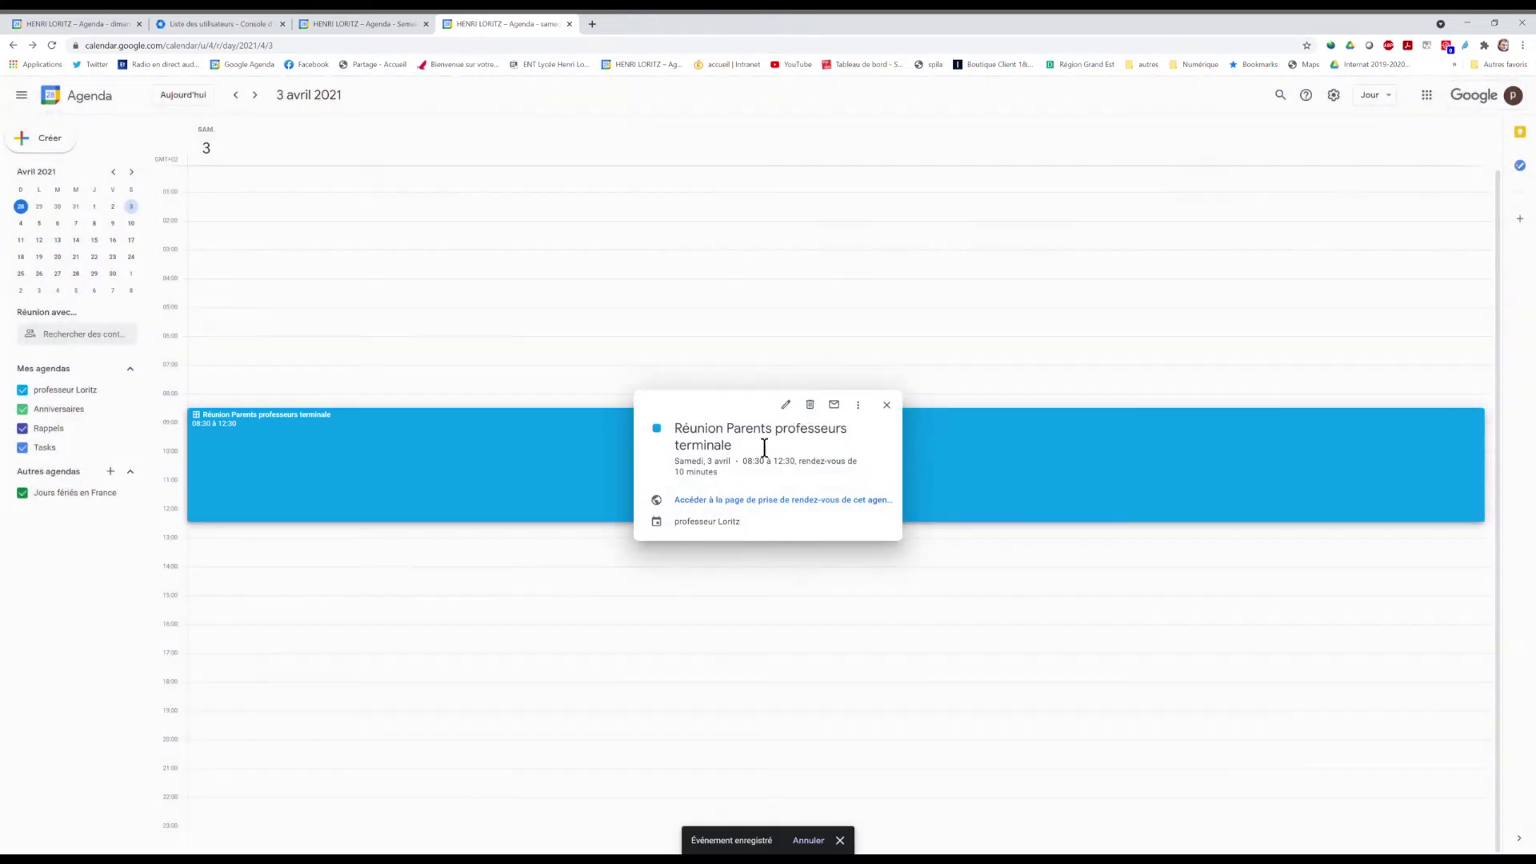
click(785, 404)
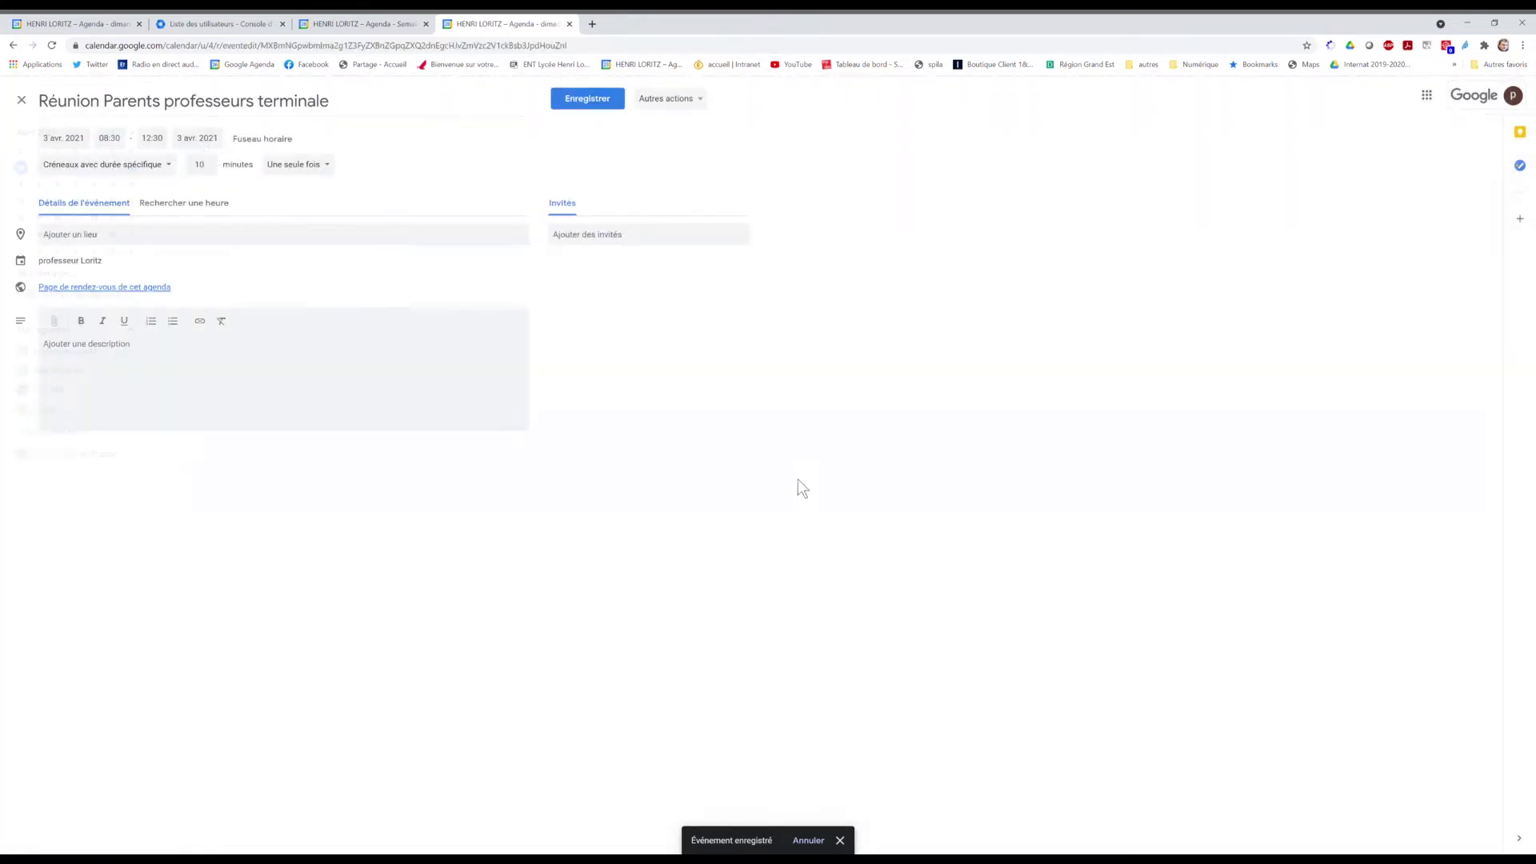
text(Merci d'indiquer les n)
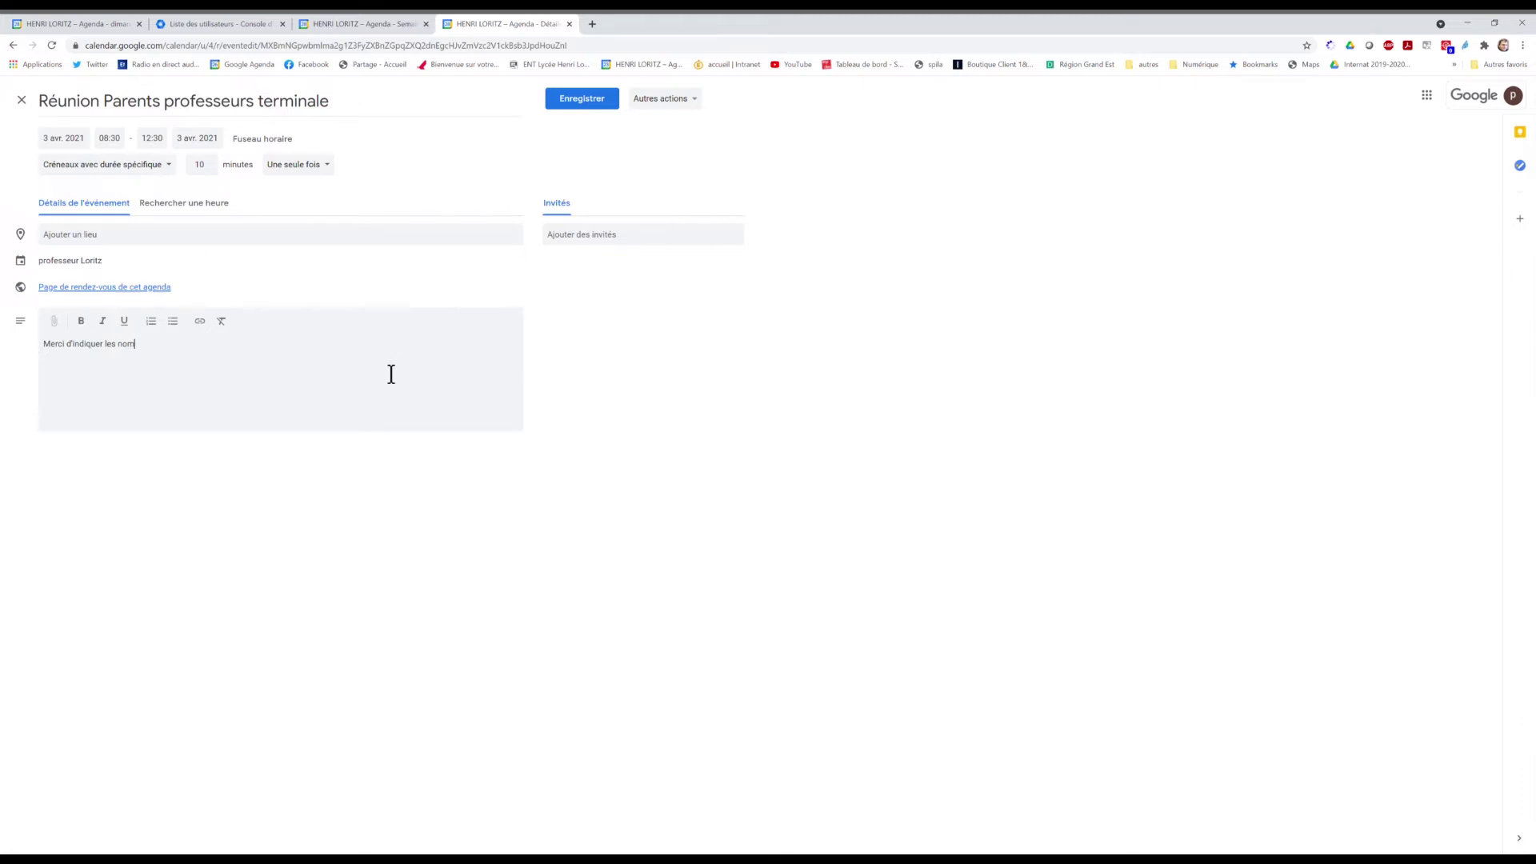
text(om et classe de l'élève)
click(574, 103)
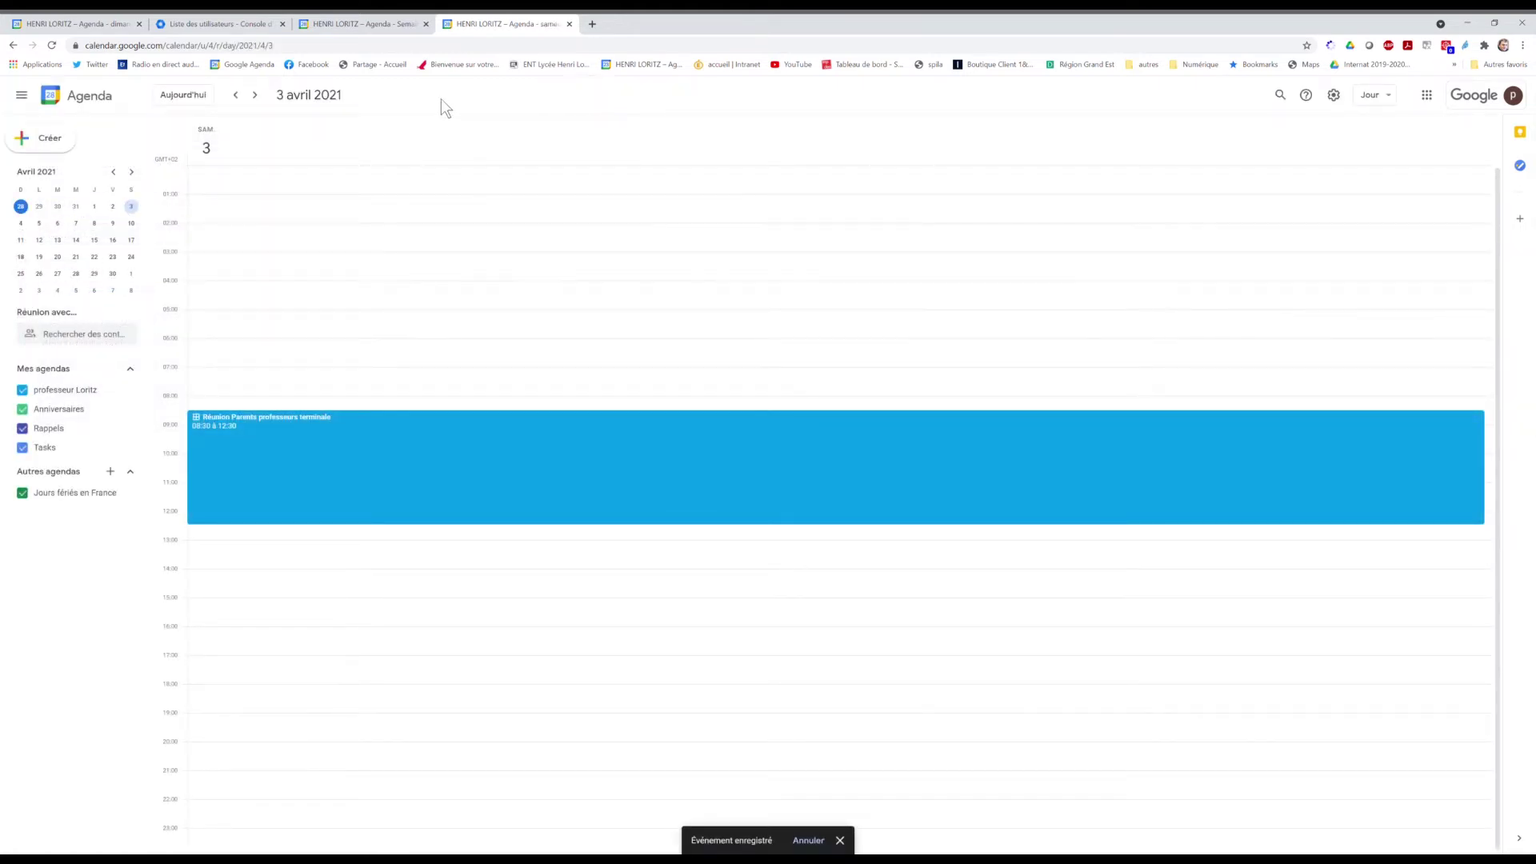
- Open the meeting entry's details and start a new message in the school's ENT messaging
click(454, 453)
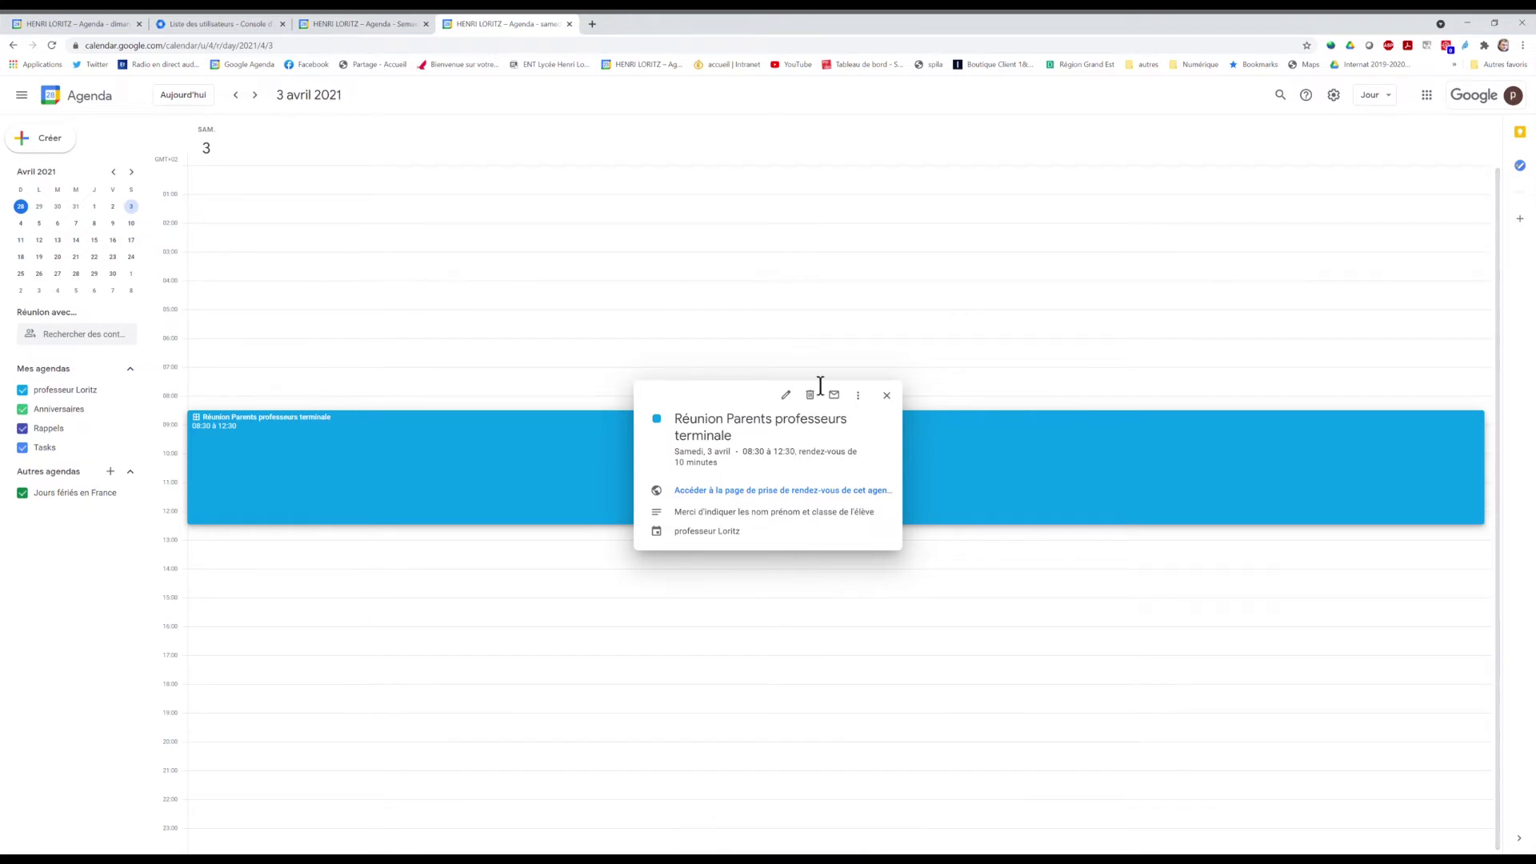
click(598, 25)
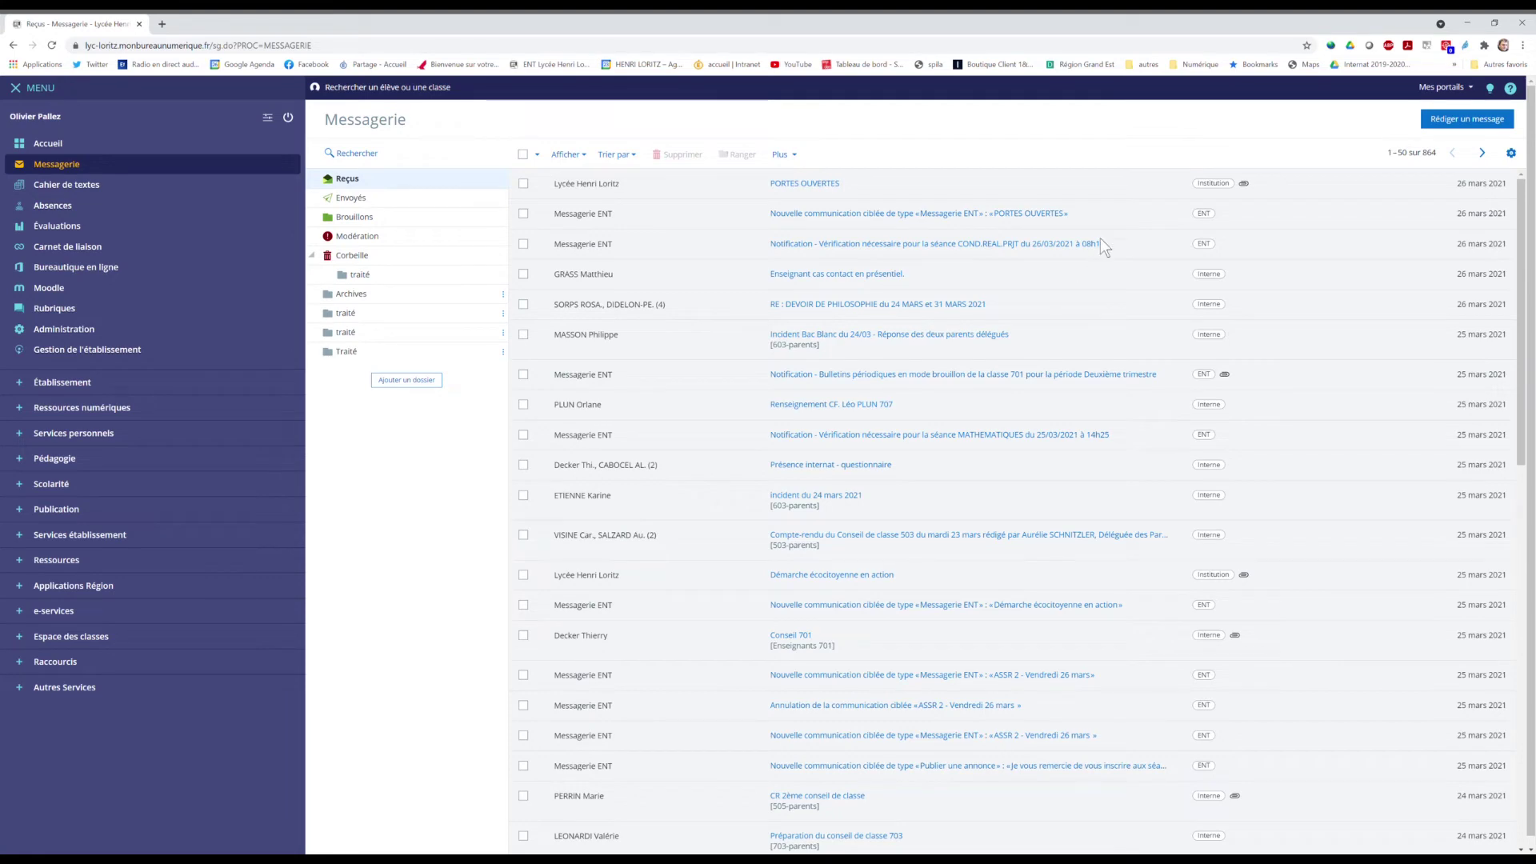
click(1444, 123)
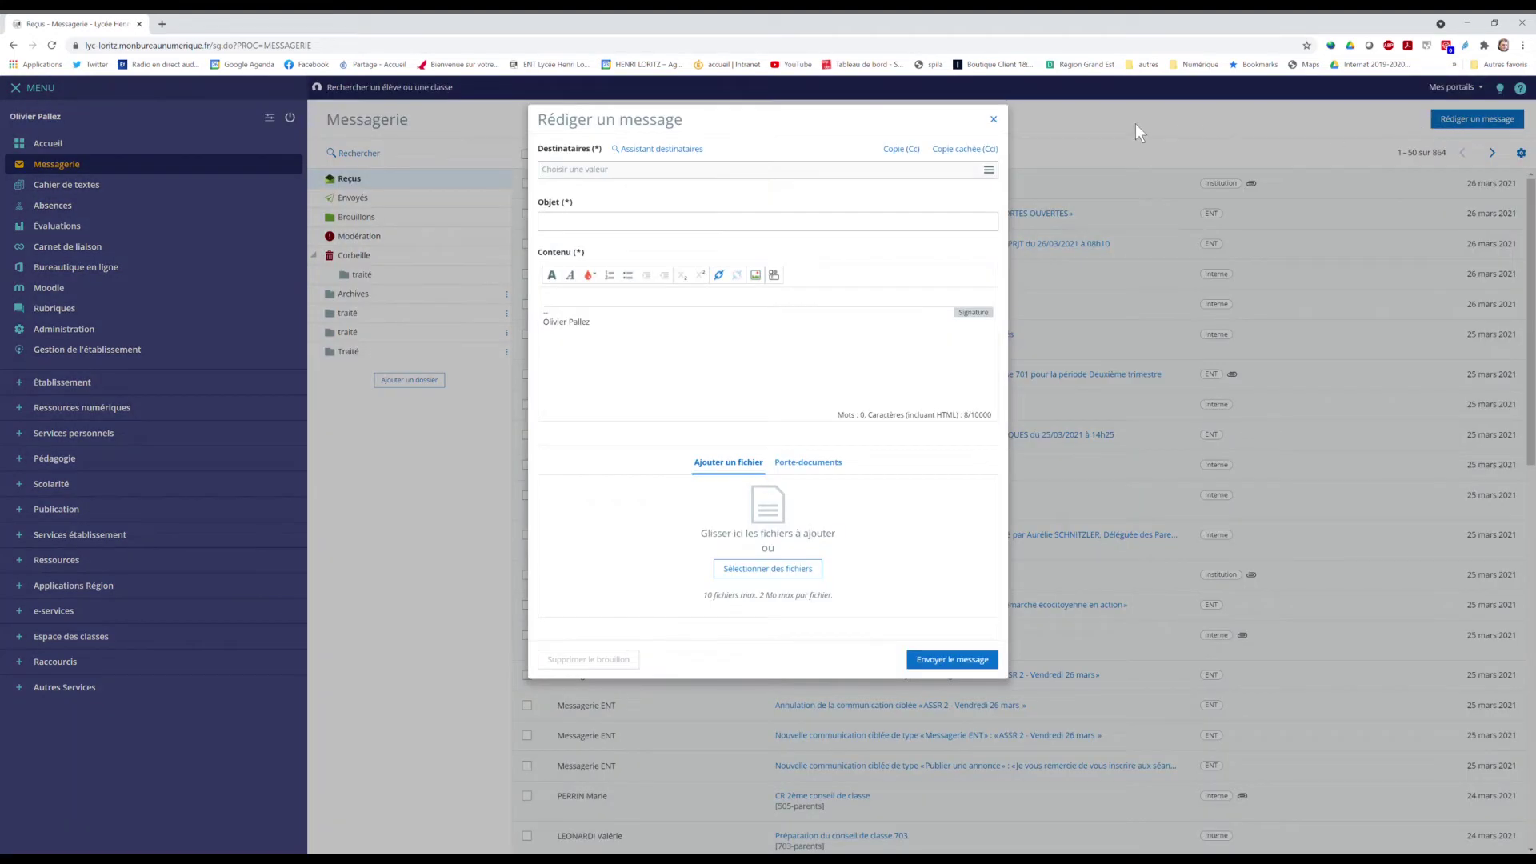
- Use the recipient assistant to add six individual guardians of Classe 705 students as message recipients
click(662, 150)
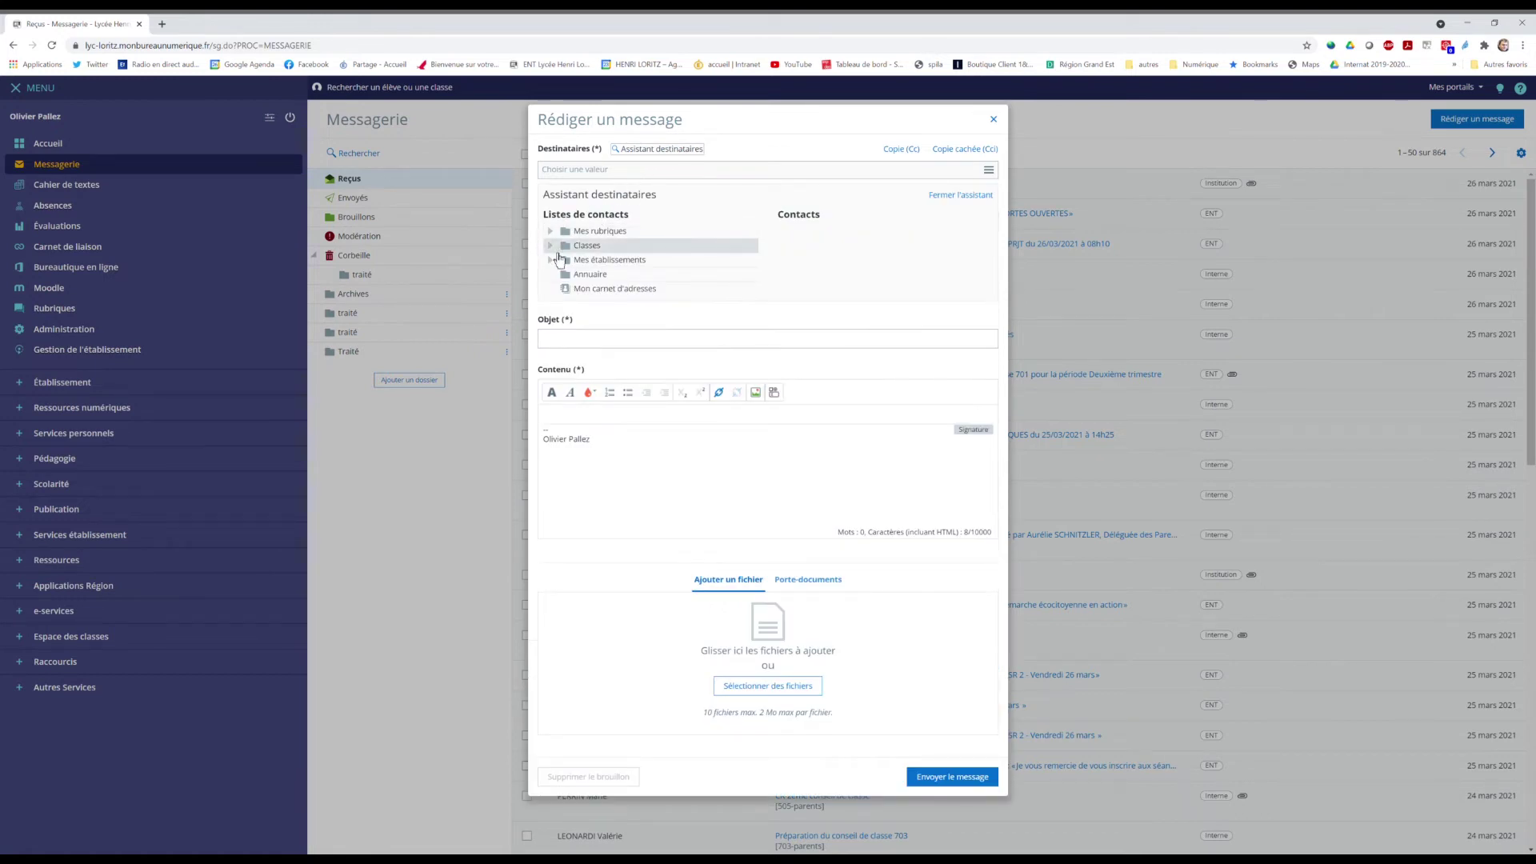
click(550, 246)
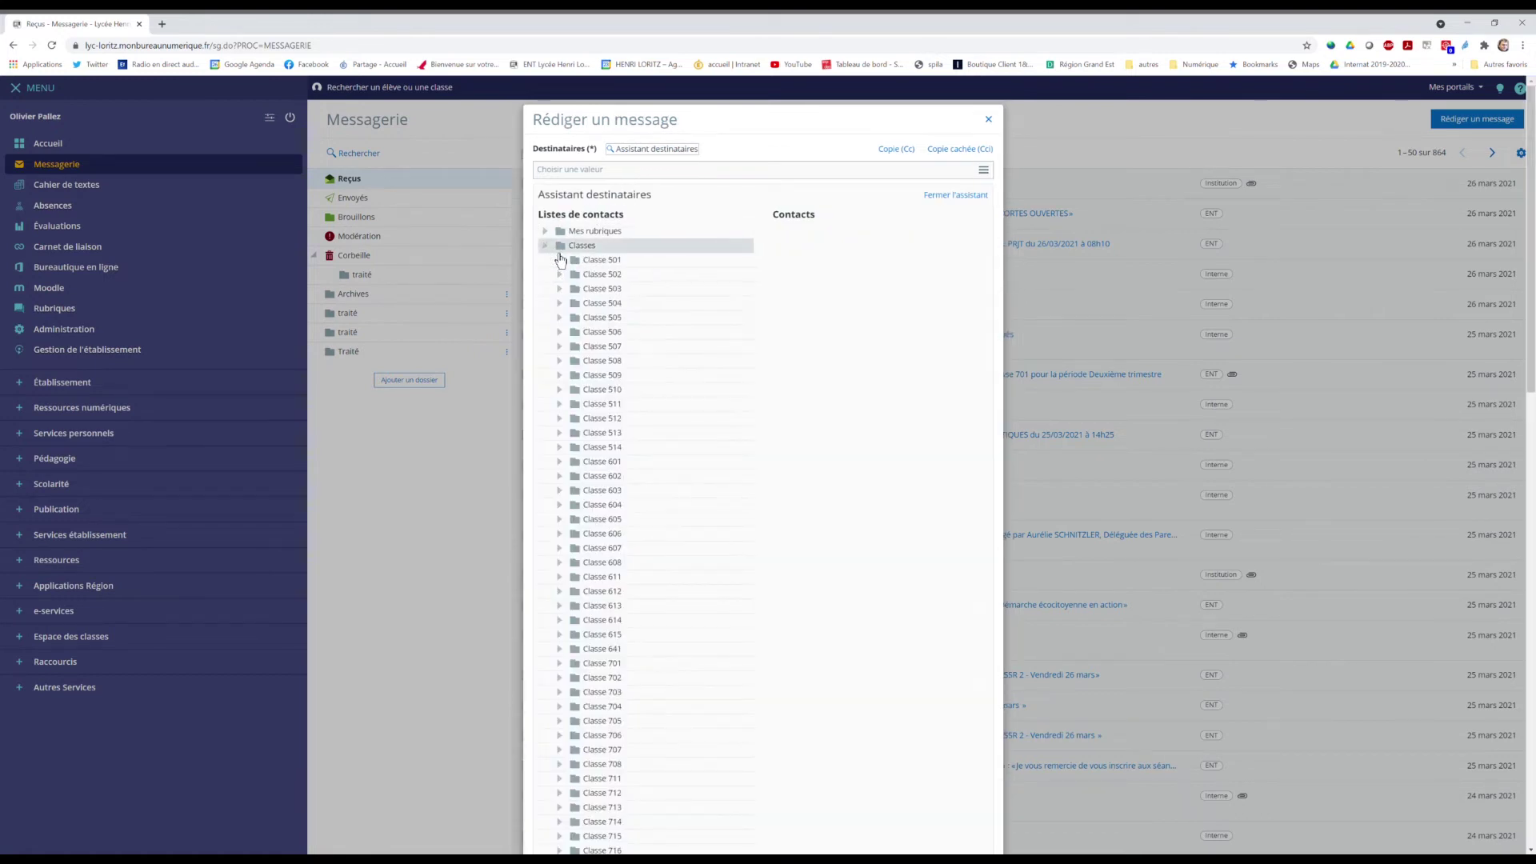
click(569, 725)
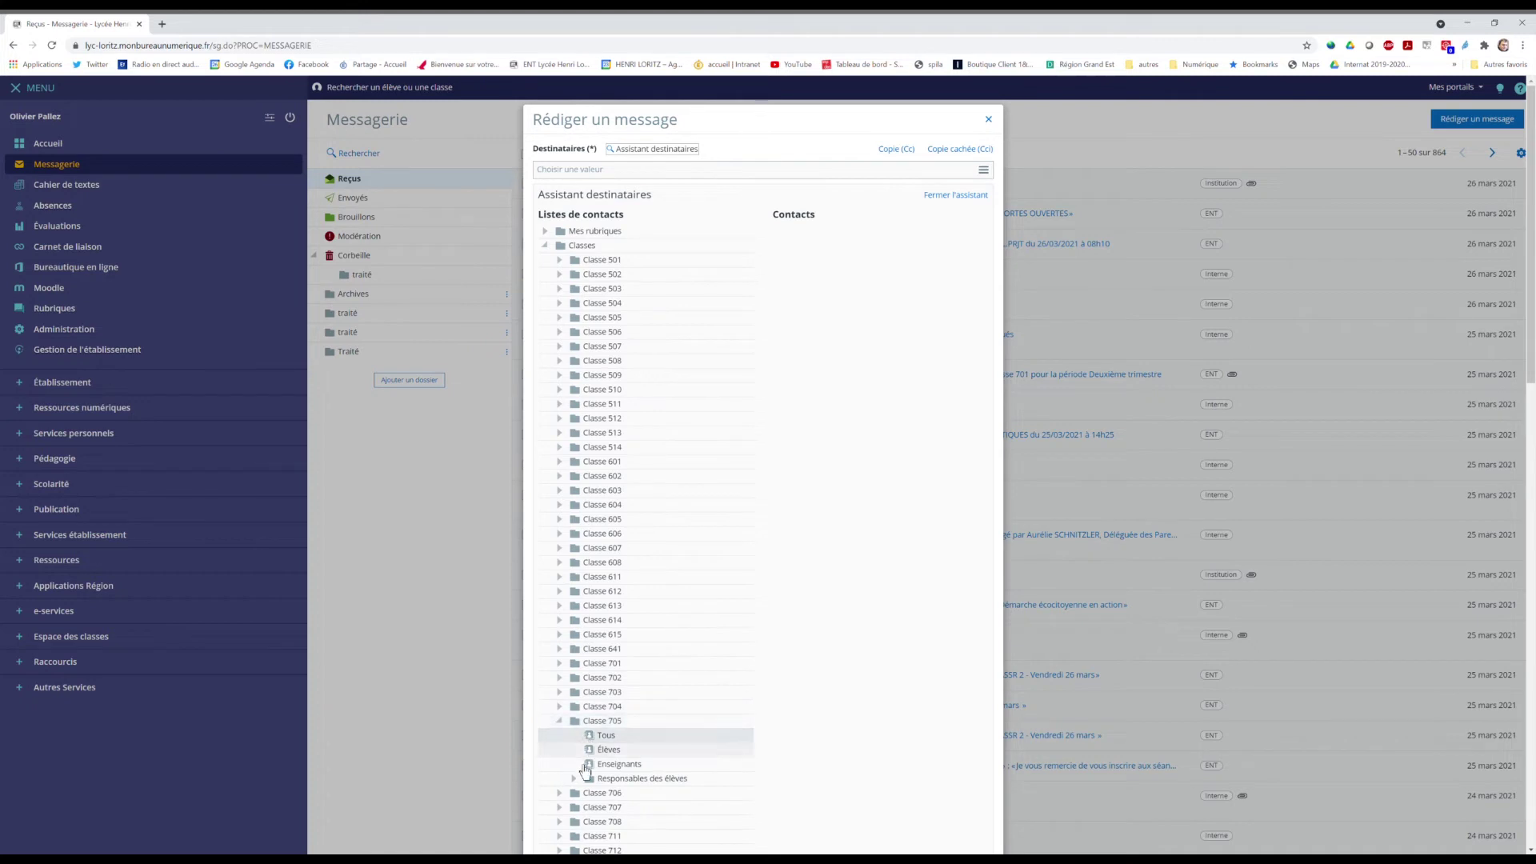
click(590, 781)
click(622, 794)
click(779, 326)
click(777, 367)
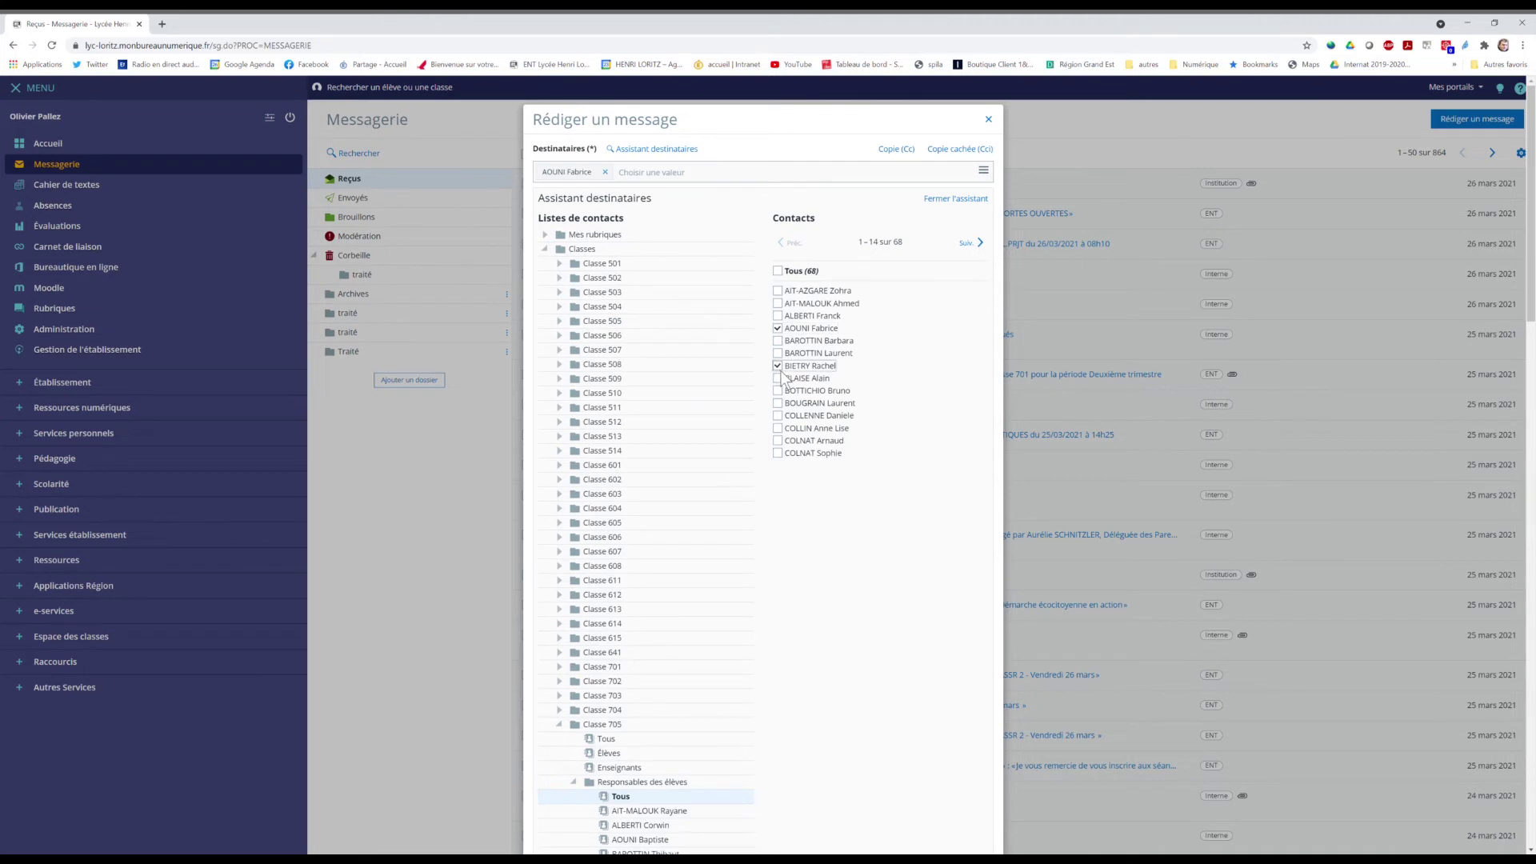
click(777, 441)
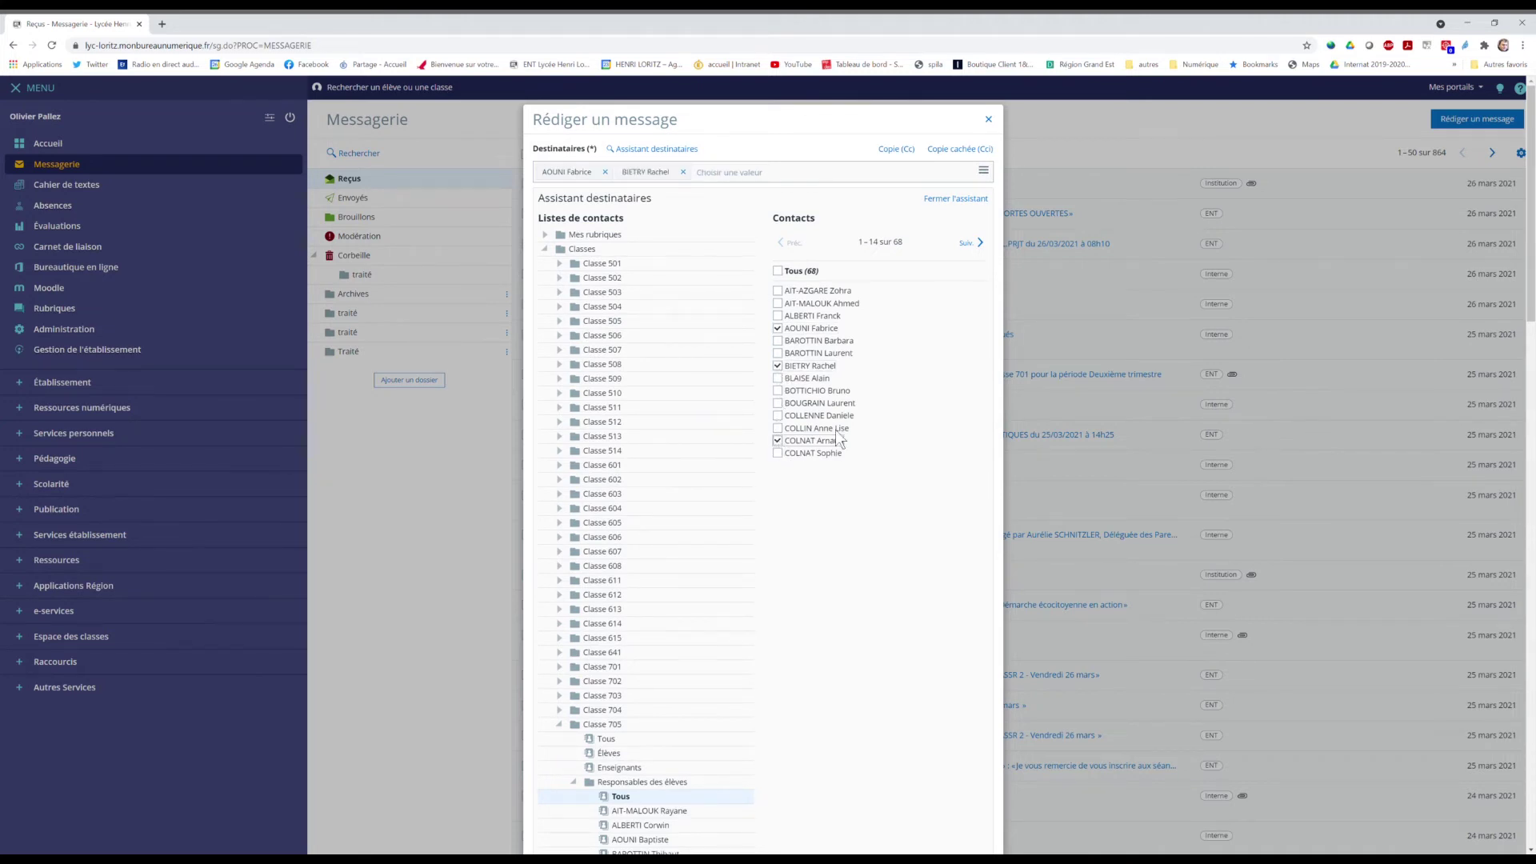
click(980, 252)
click(778, 315)
click(779, 392)
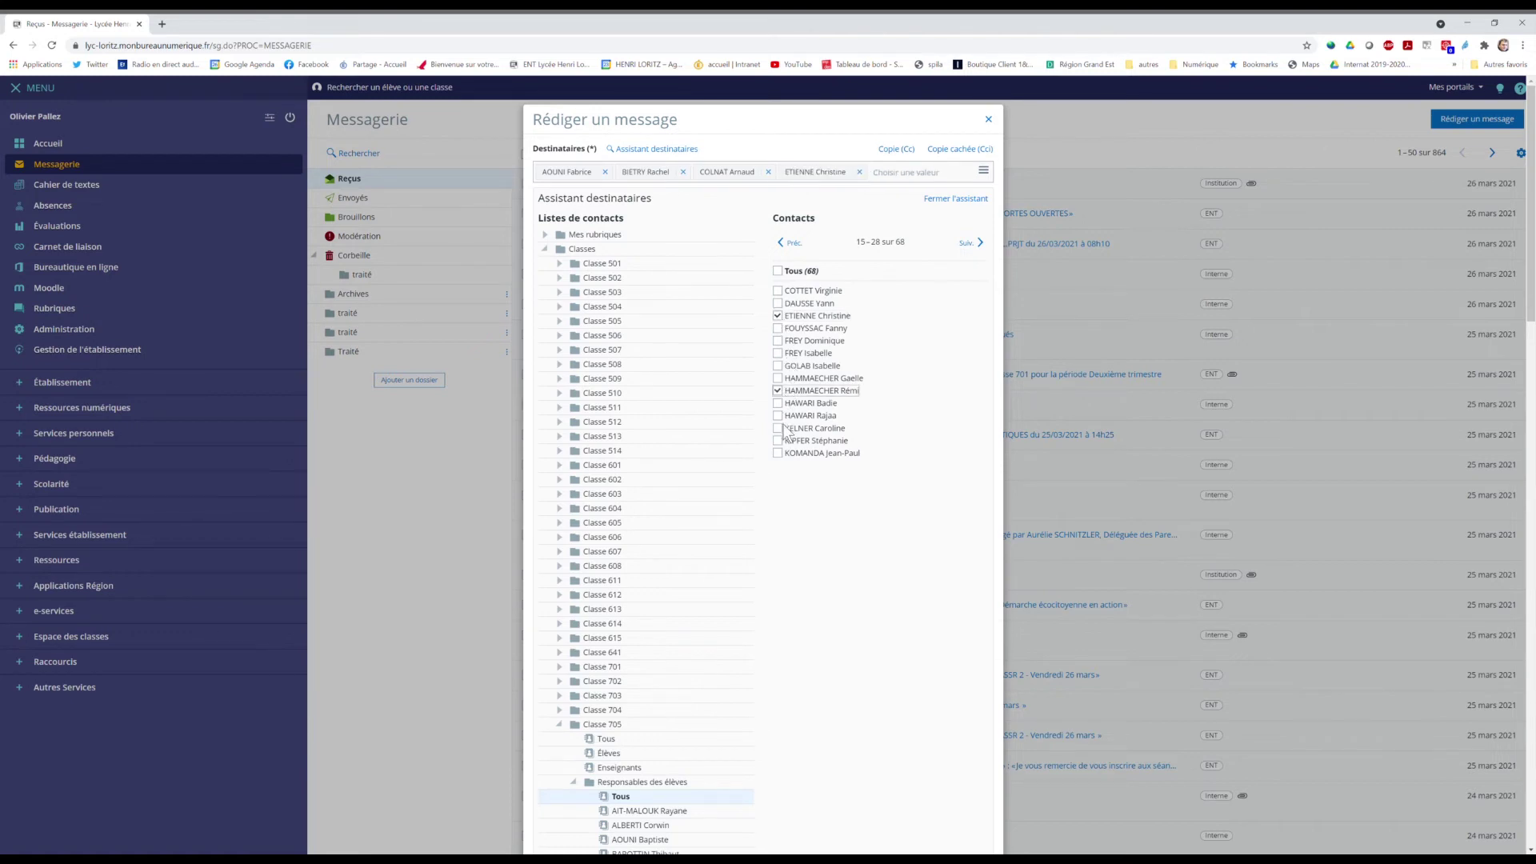
- Add three individual guardians of Classe 708 students as recipients and close the recipient assistant
scroll(665, 495, down, 9)
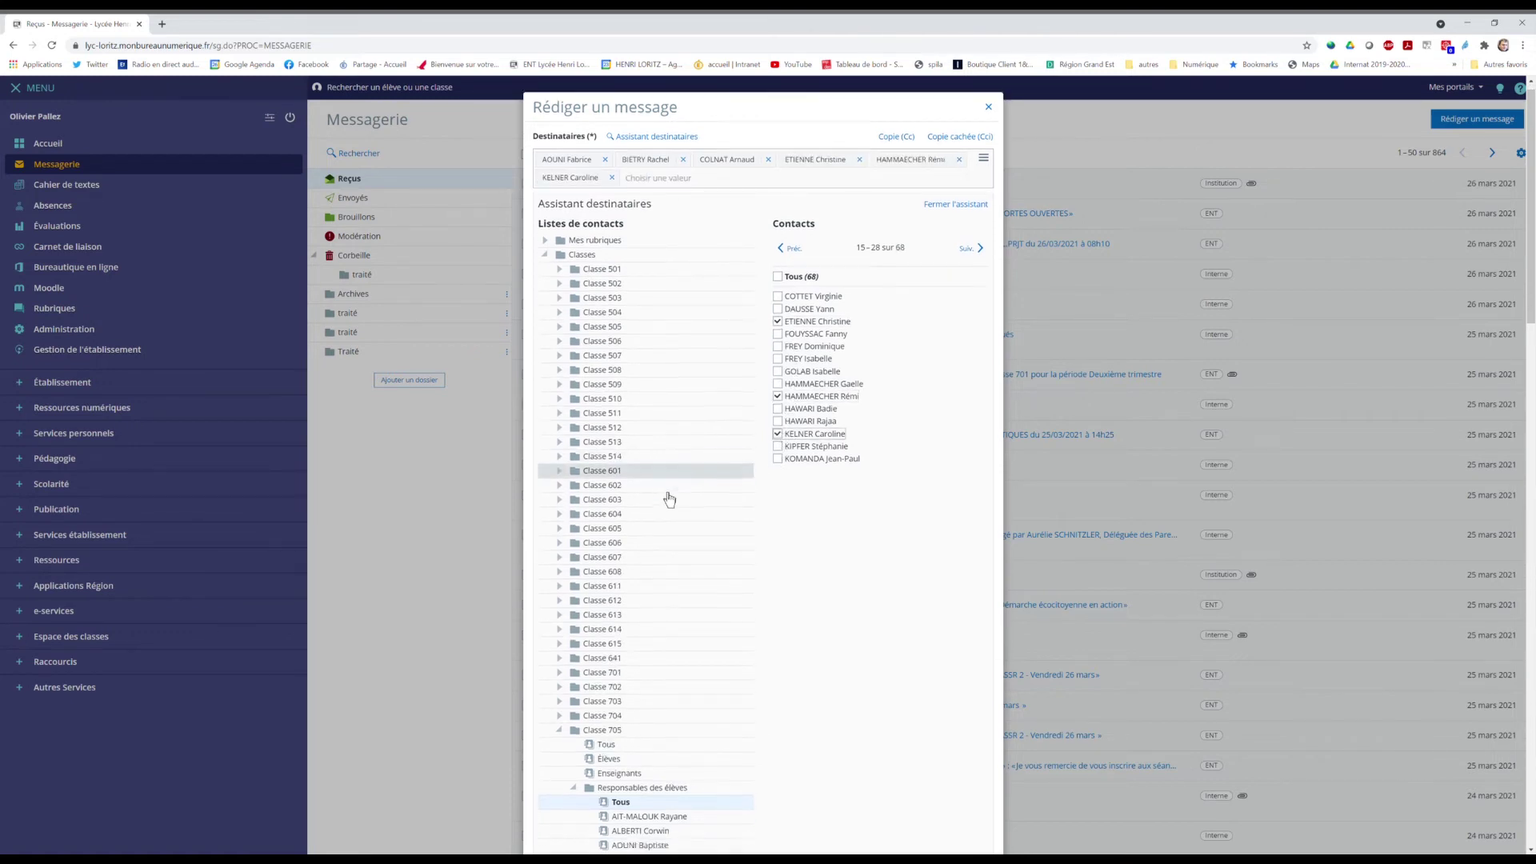
click(584, 643)
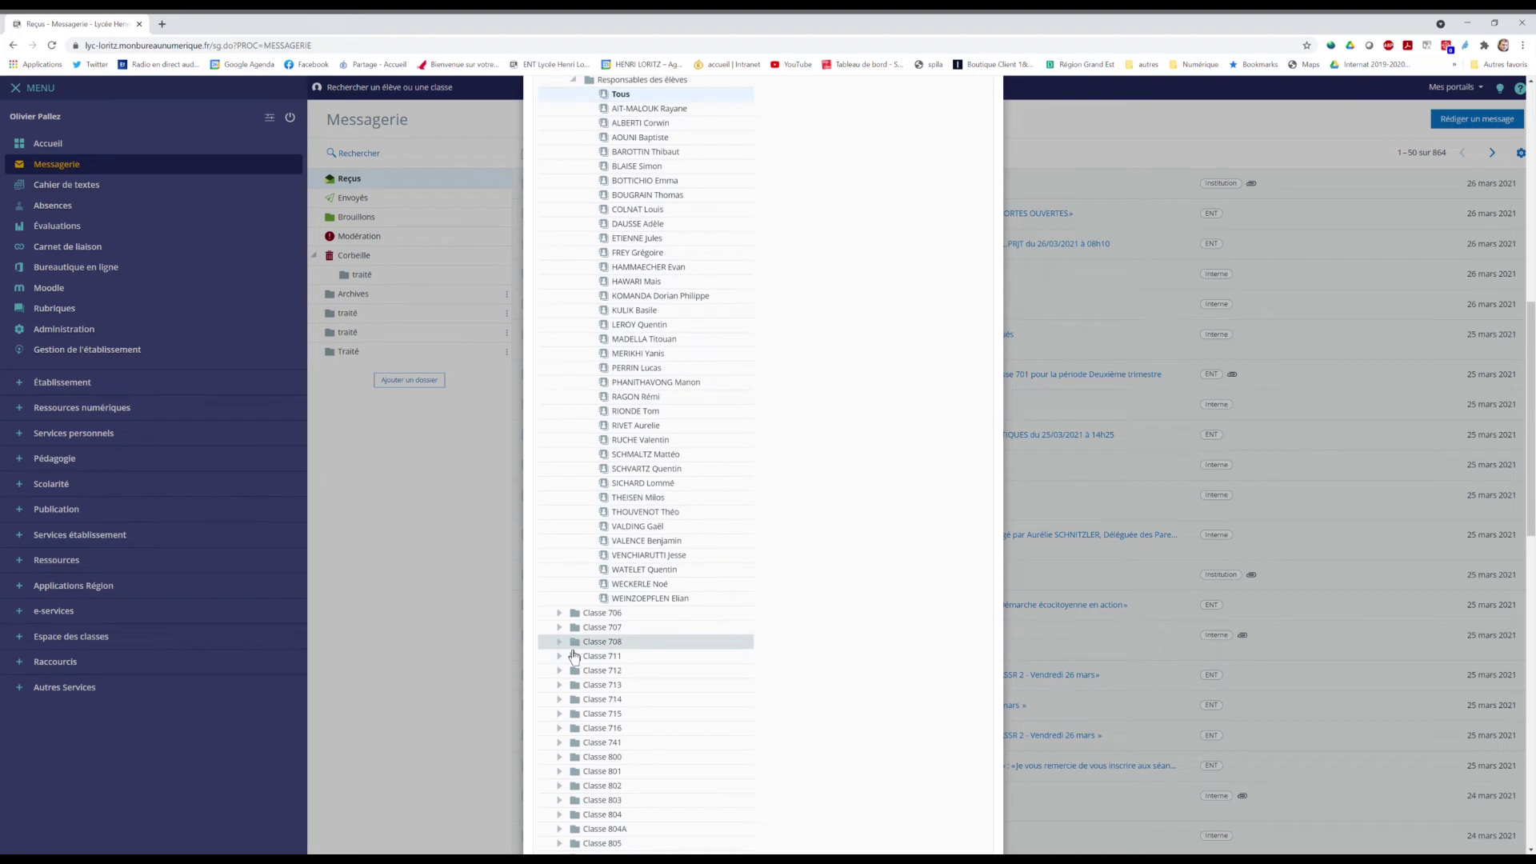
click(575, 699)
click(616, 712)
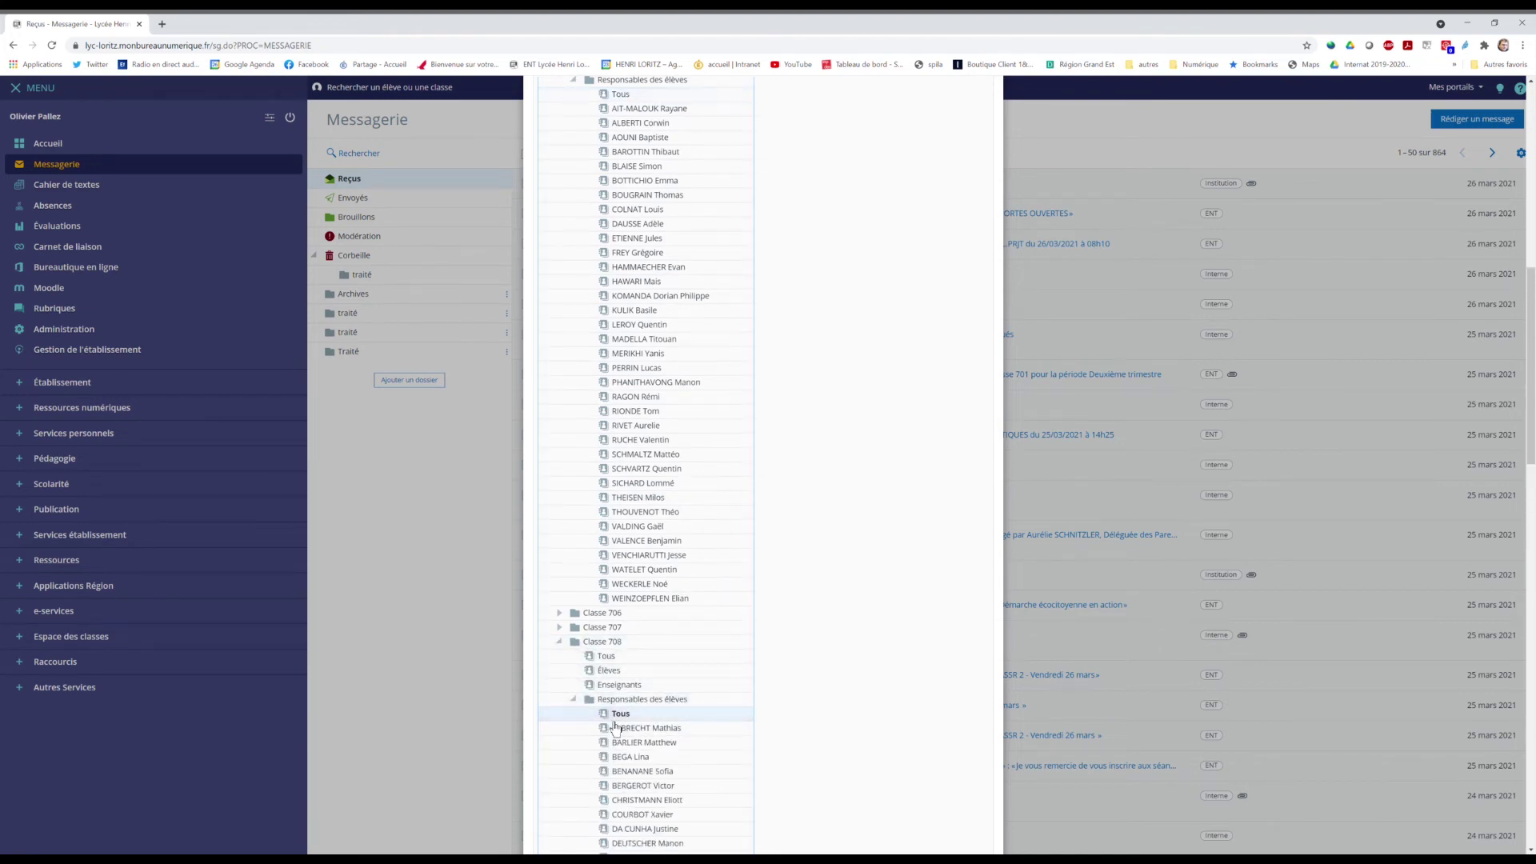
scroll(823, 507, up, 9)
click(779, 323)
click(777, 433)
click(968, 266)
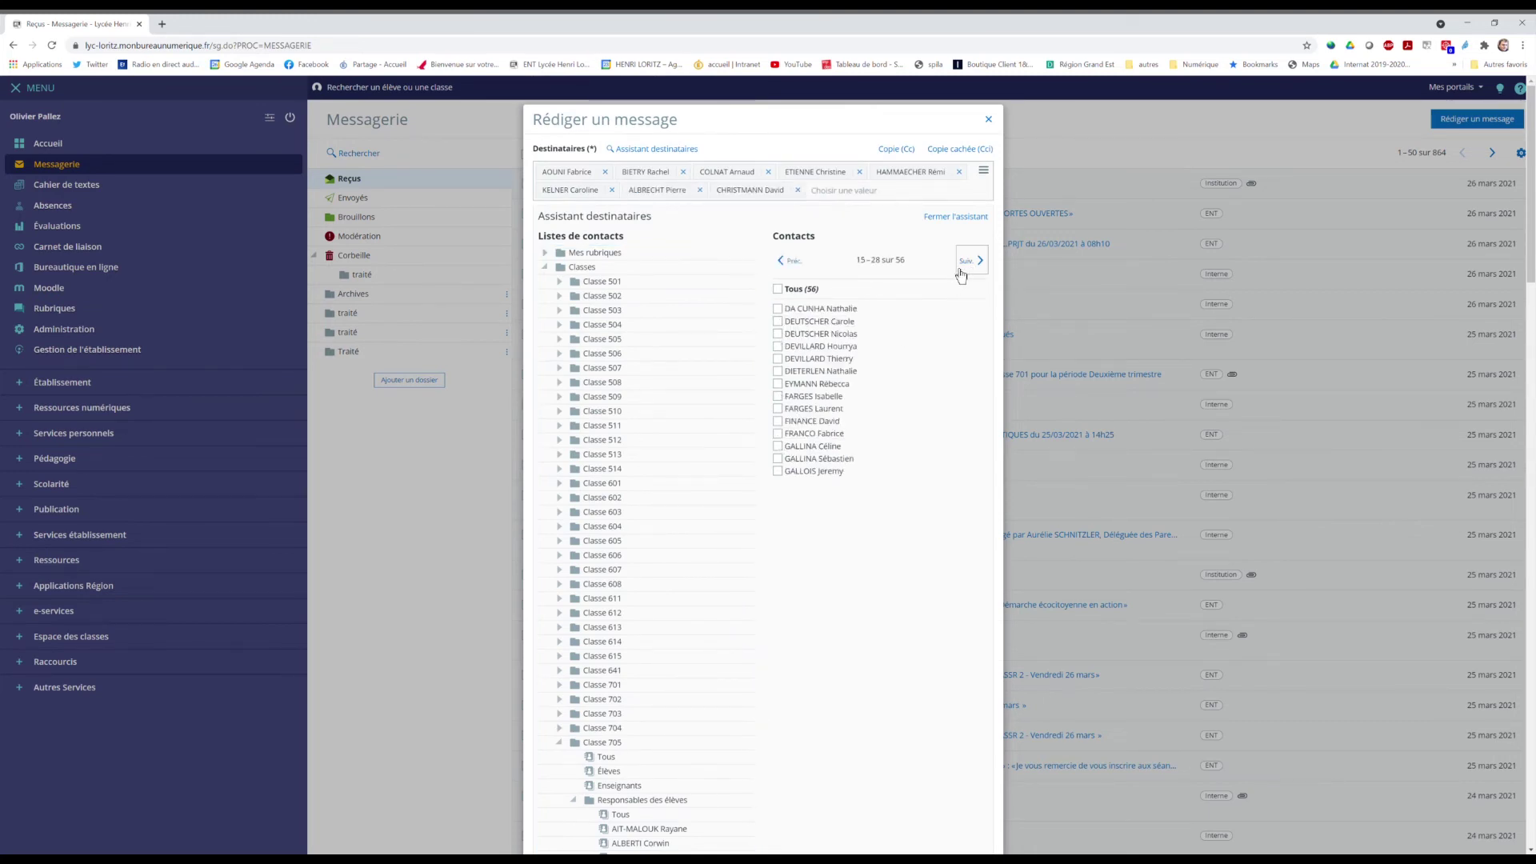
click(777, 333)
click(929, 227)
- Set the message subject to "Réunion parents professeurs de terminal" and paste the prepared invitation text into the body
click(801, 257)
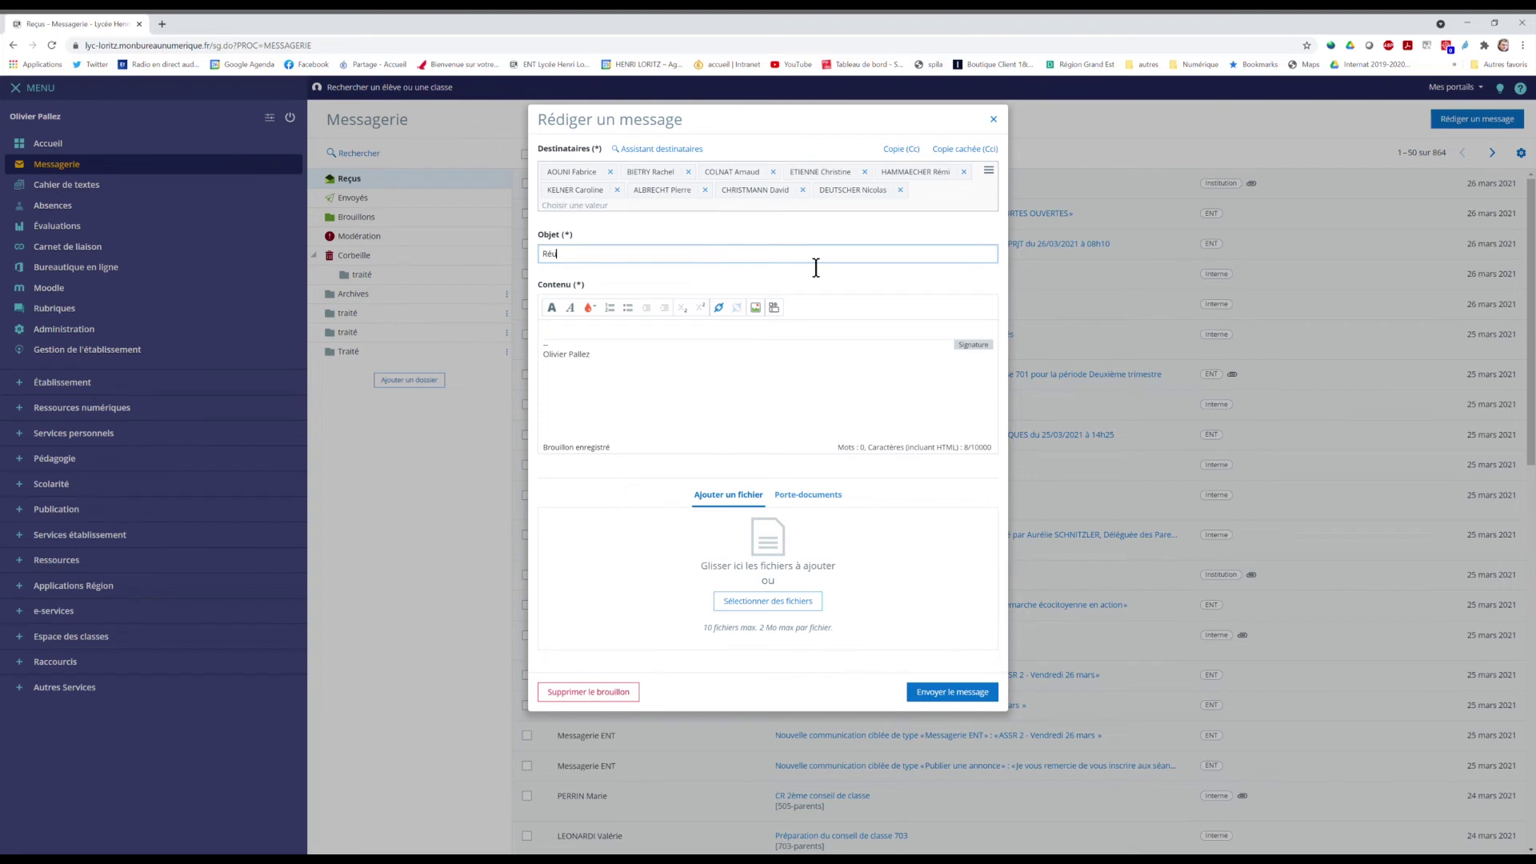
text(Réunion paretnts professeurs de terminal)
click(685, 336)
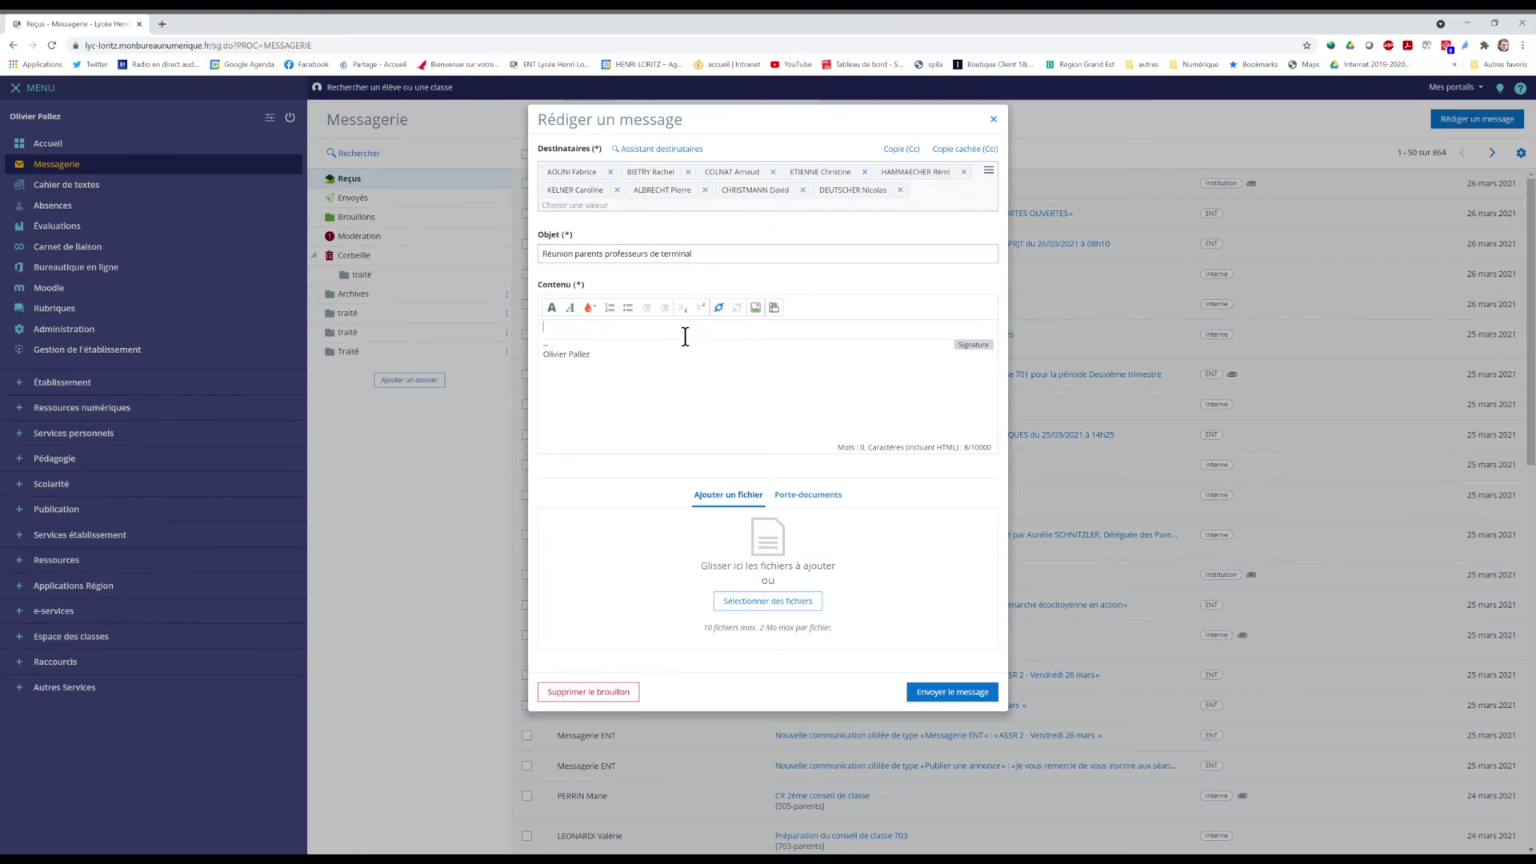
key(ctrl+v)
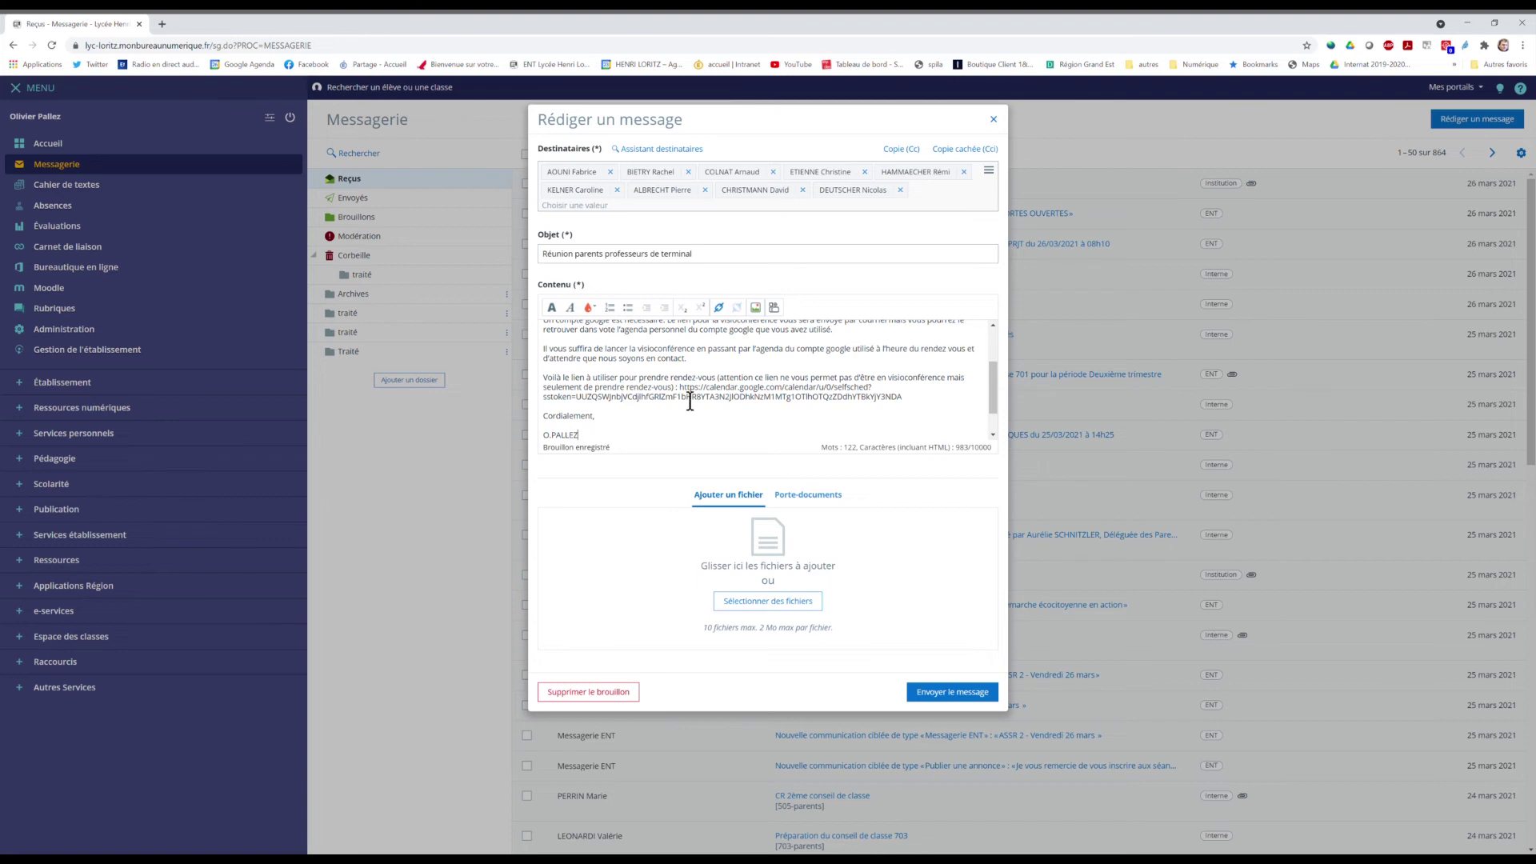
- Turn the appointment booking URL in the message body into a clickable link to that same address
drag(681, 390, 911, 412)
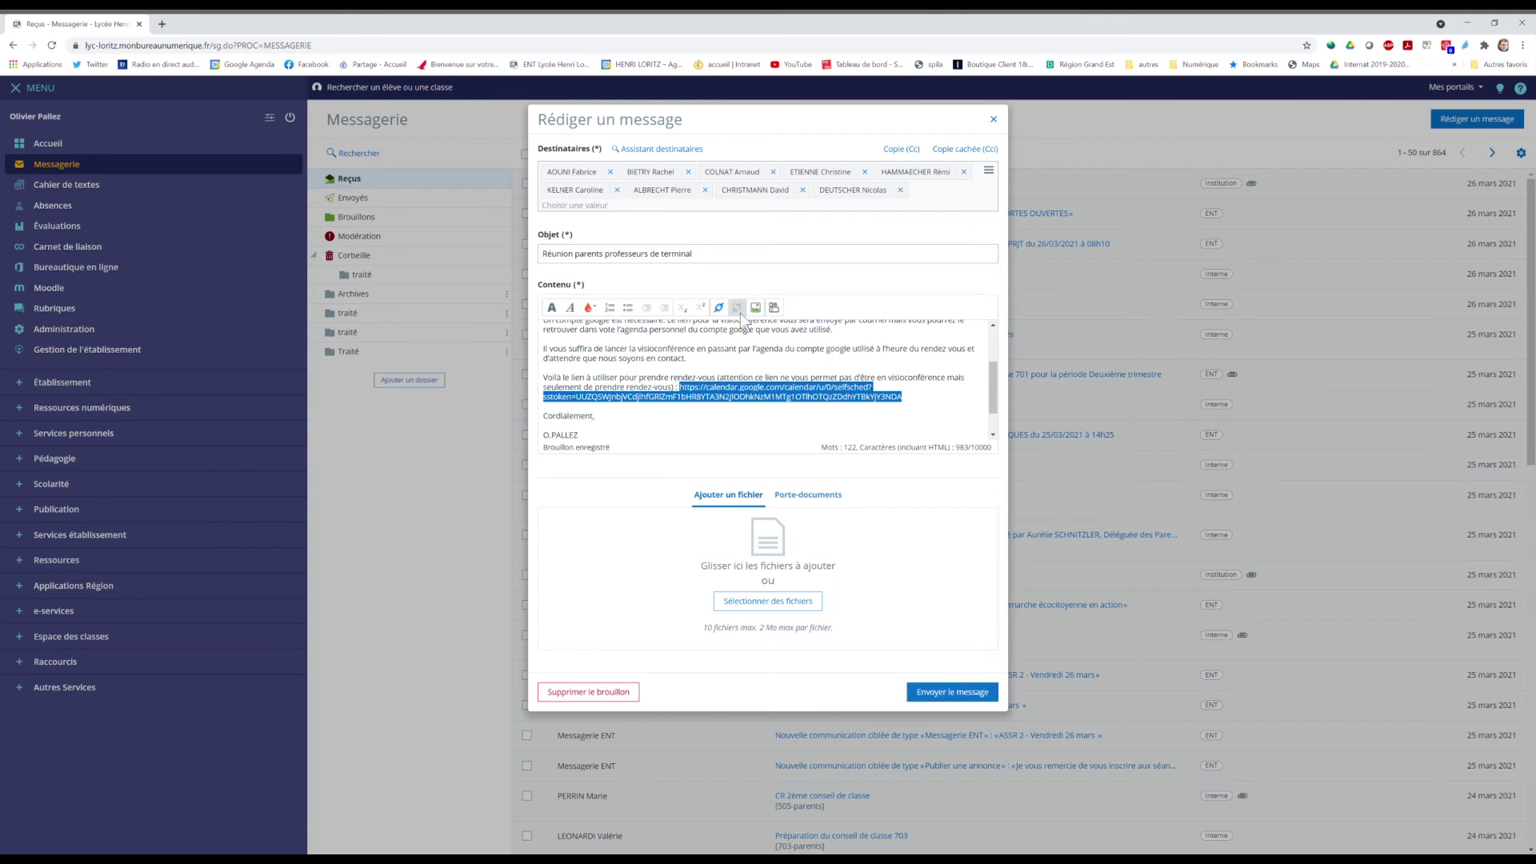
click(718, 307)
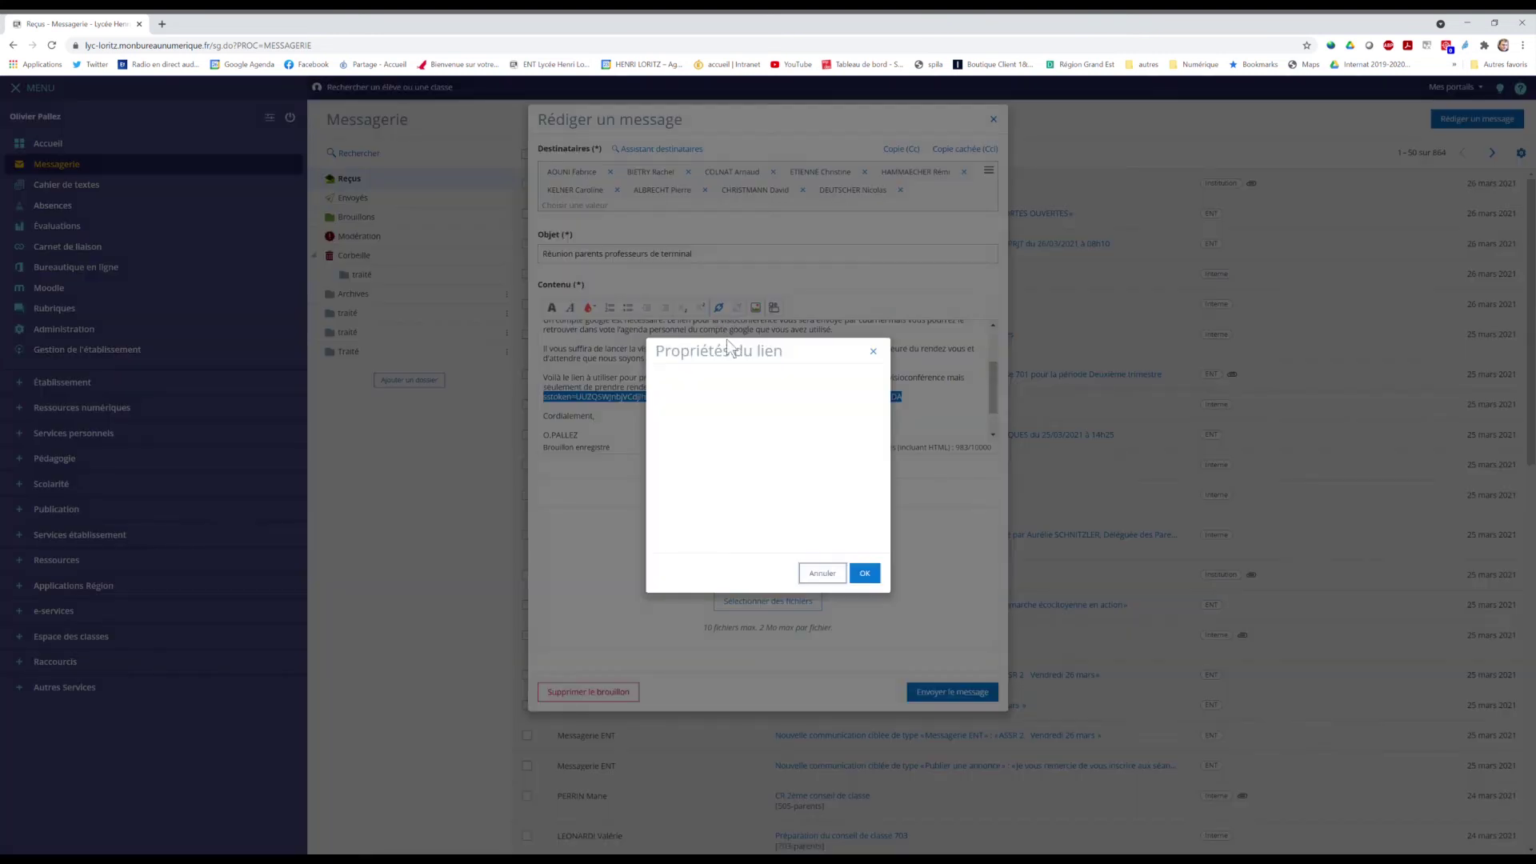
key(ctrl+v)
click(864, 573)
click(756, 439)
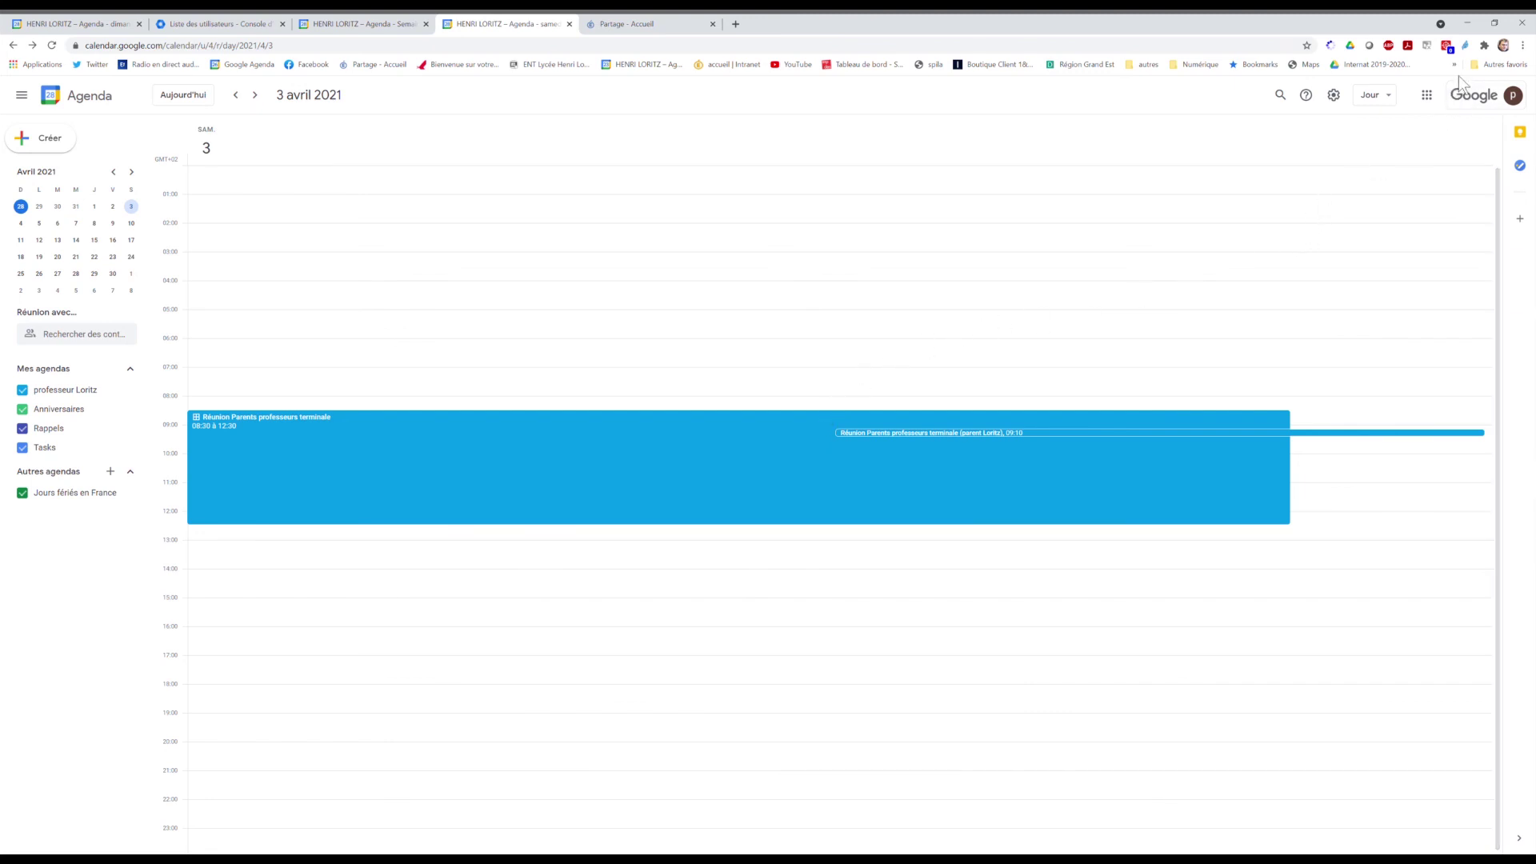
- Check the active Google account, open the parent's booked 09:10 appointment on 3 April, and join its Google Meet call
click(1496, 107)
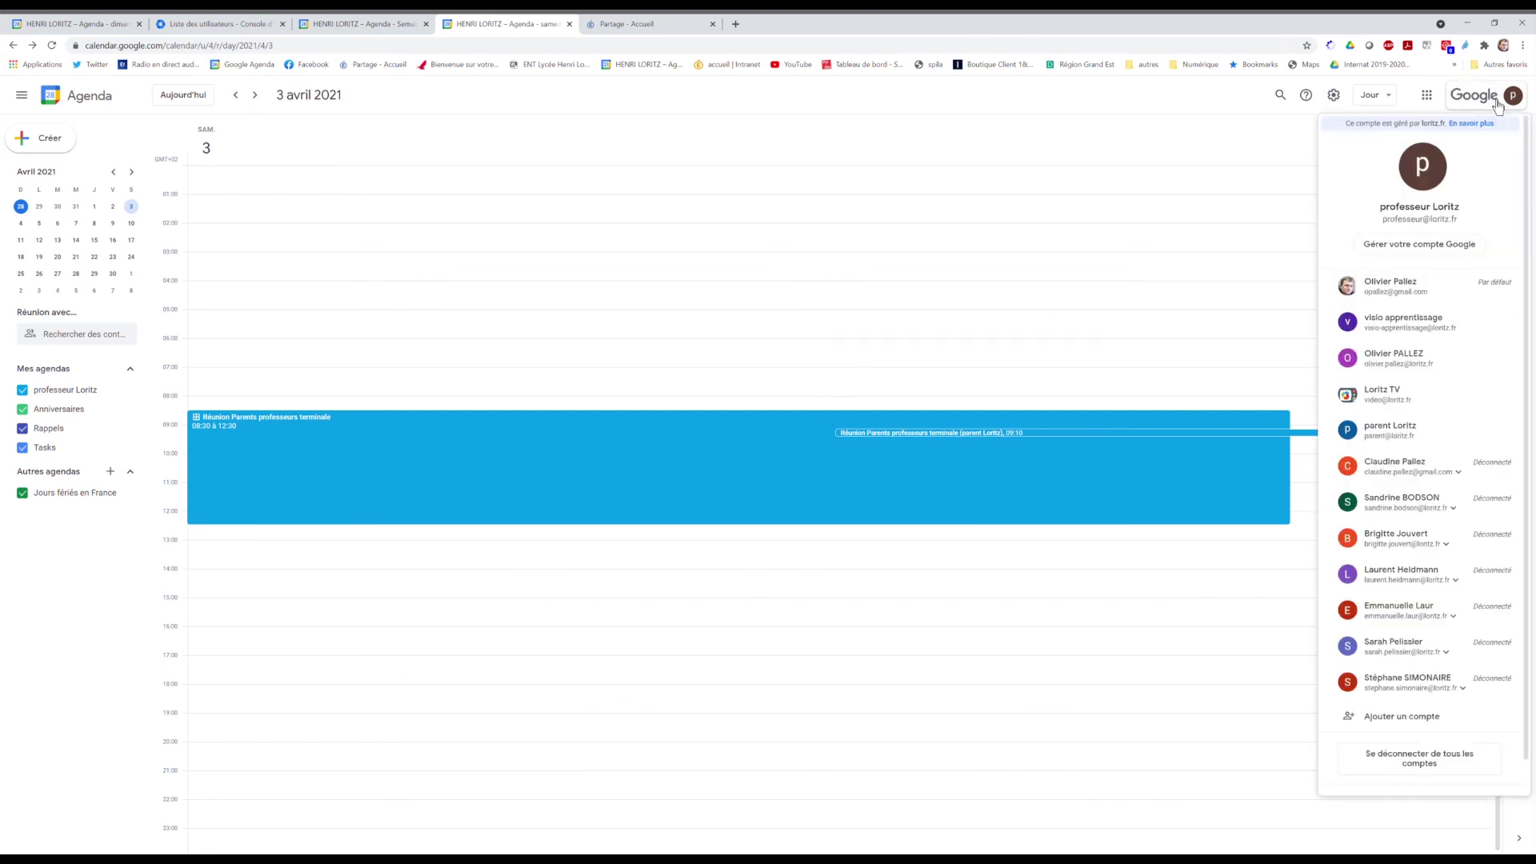
click(1497, 107)
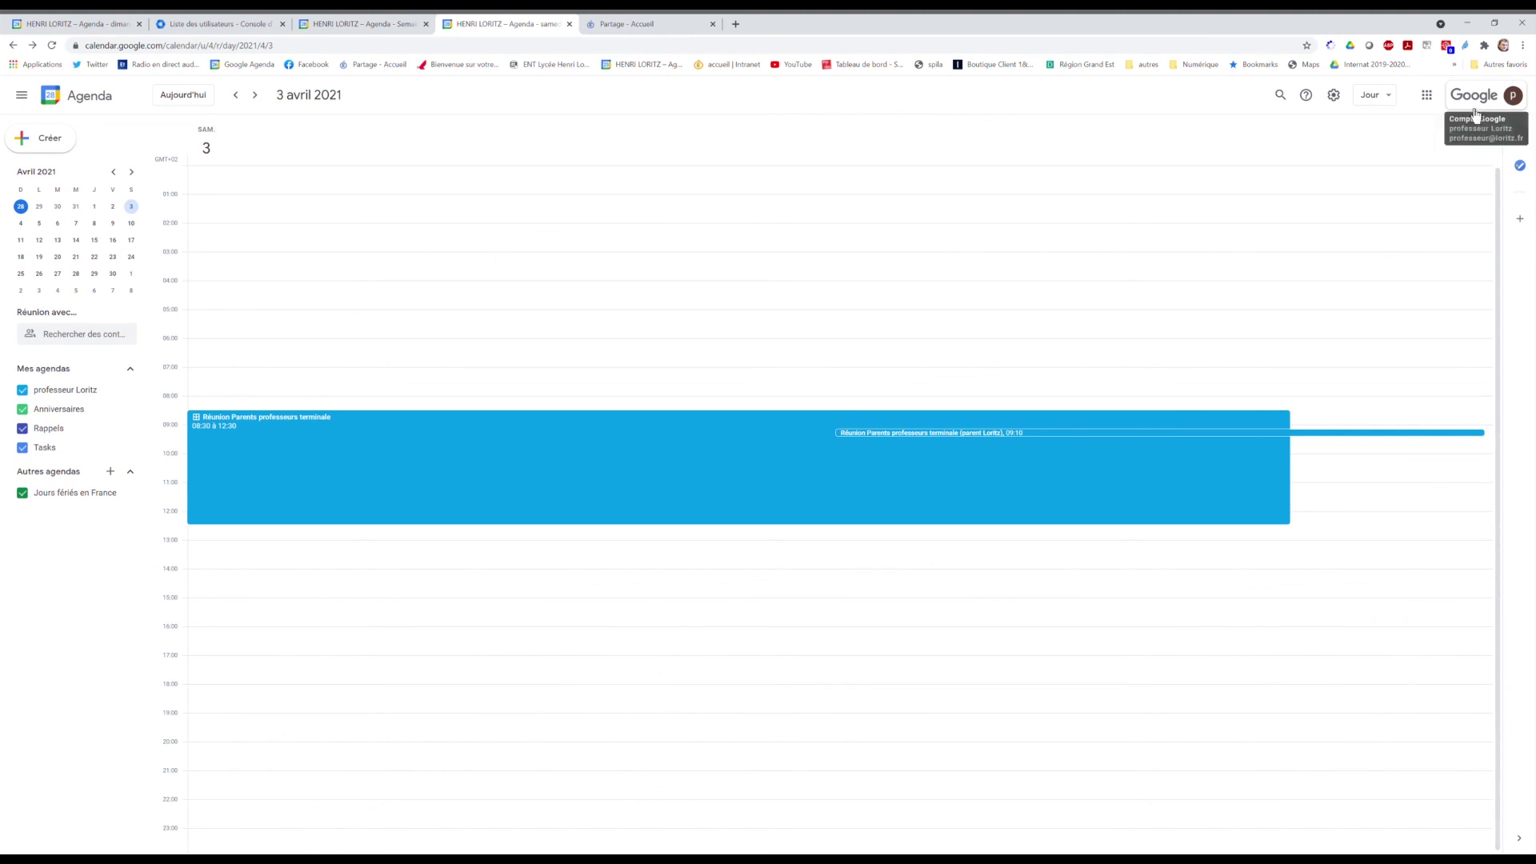
click(1006, 438)
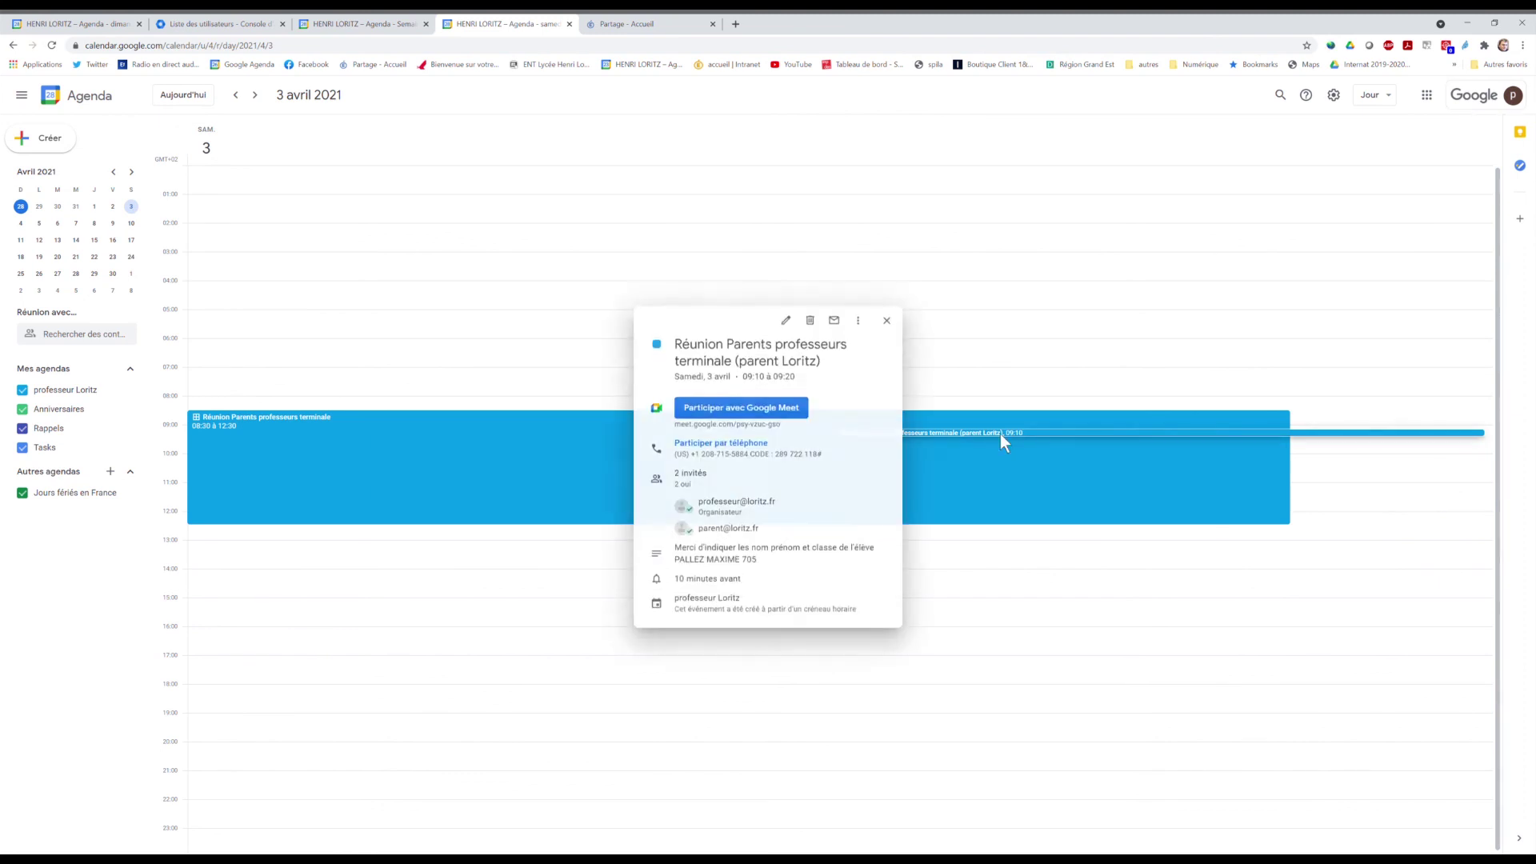
click(780, 418)
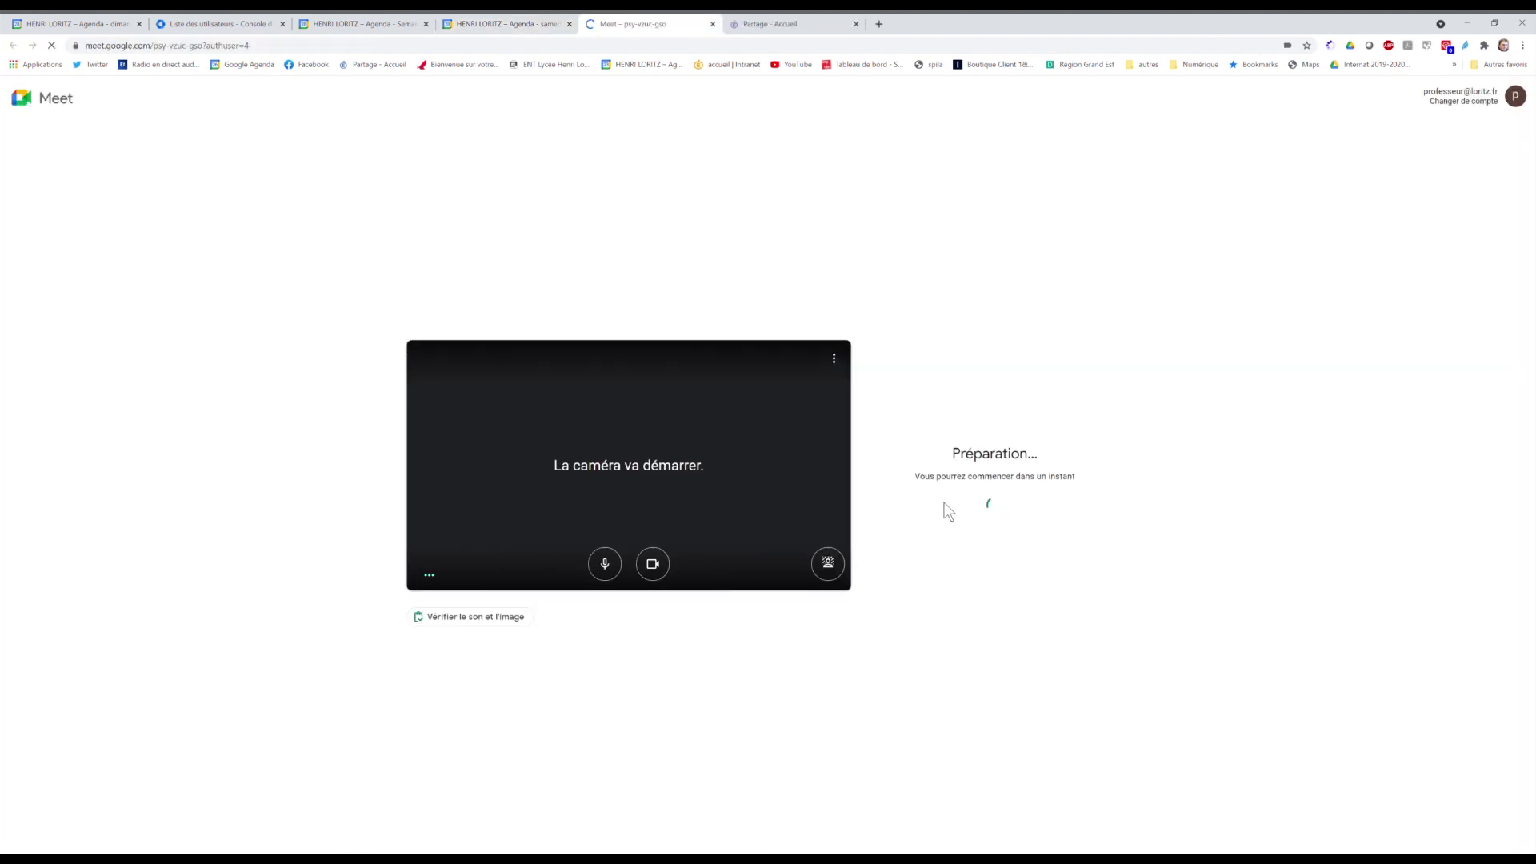
click(949, 489)
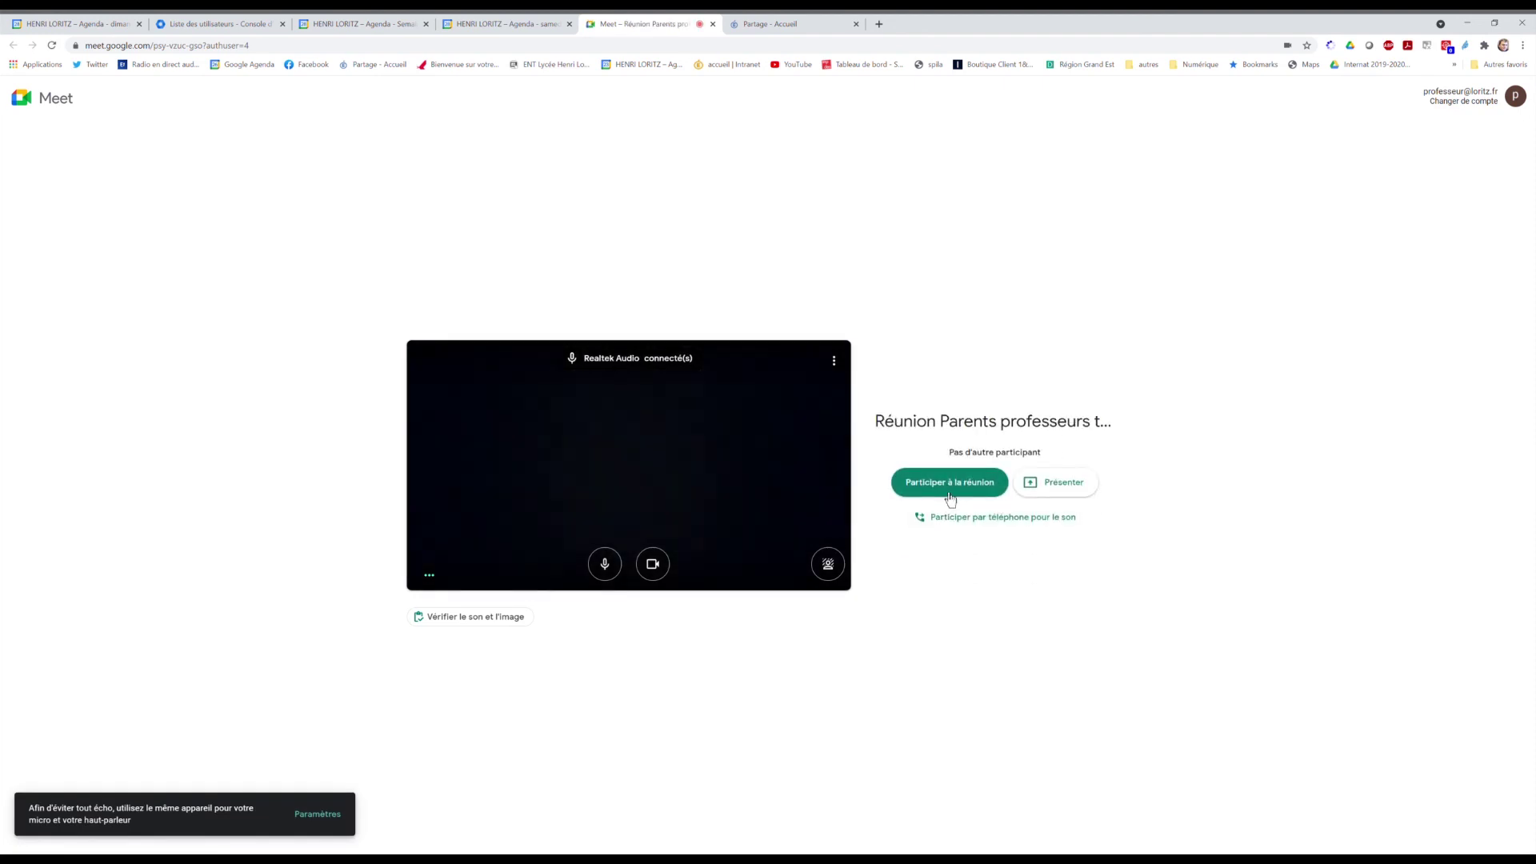